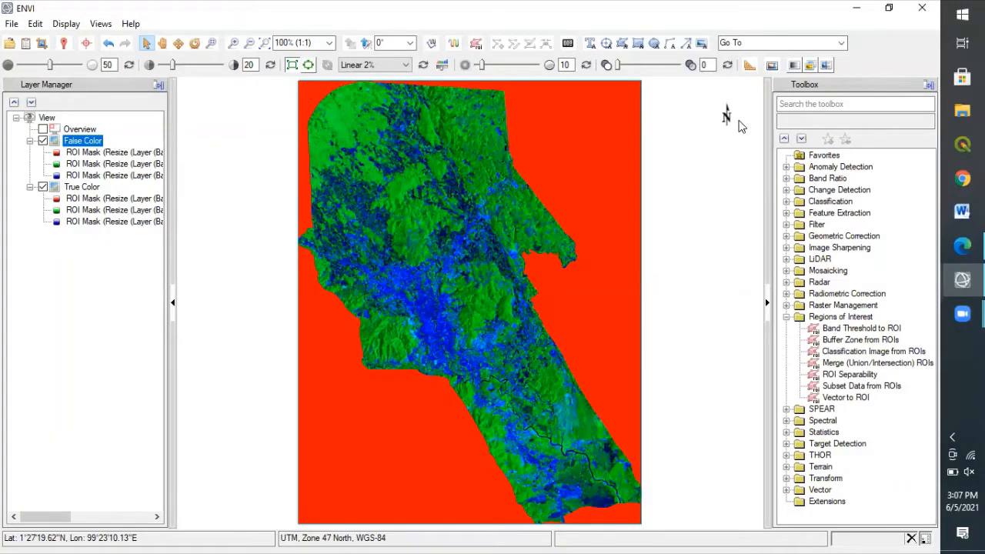
Start an unsupervised K-Means classification with Pasid_Multispectral as the input file.
click(785, 317)
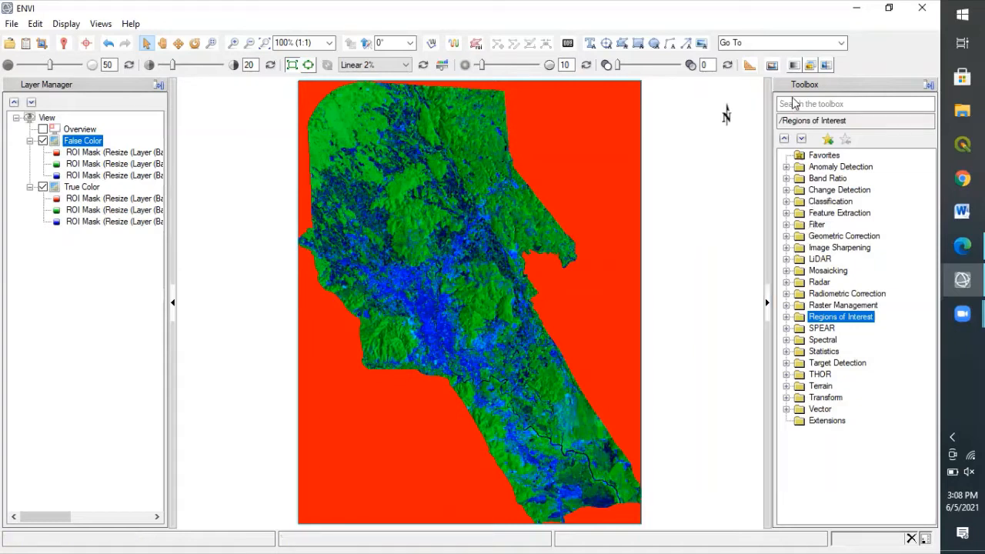
click(786, 202)
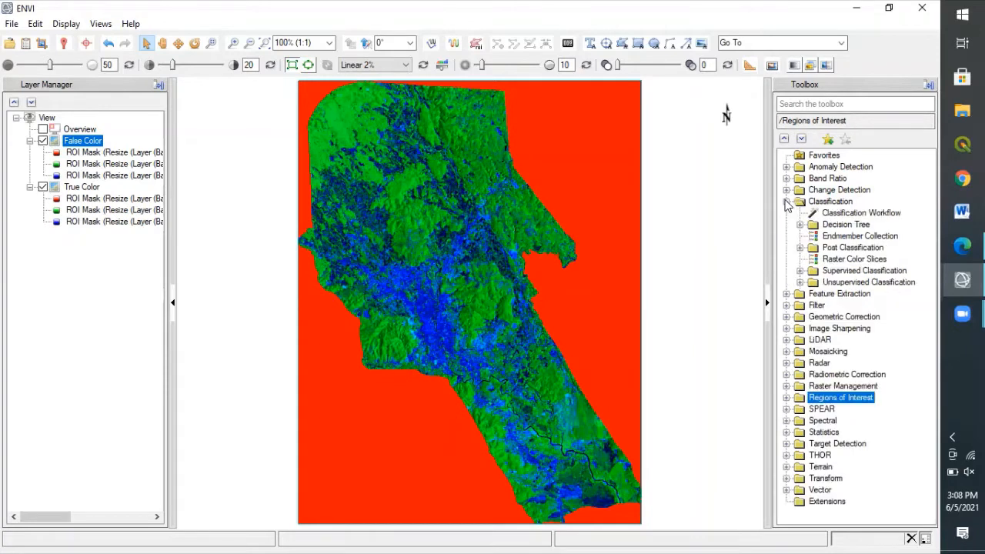
click(800, 283)
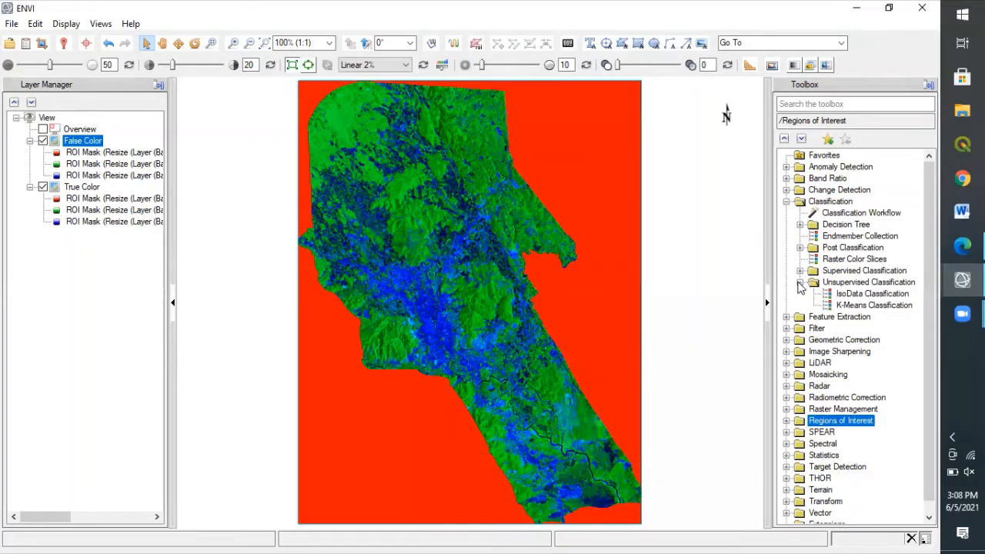
double_click(854, 307)
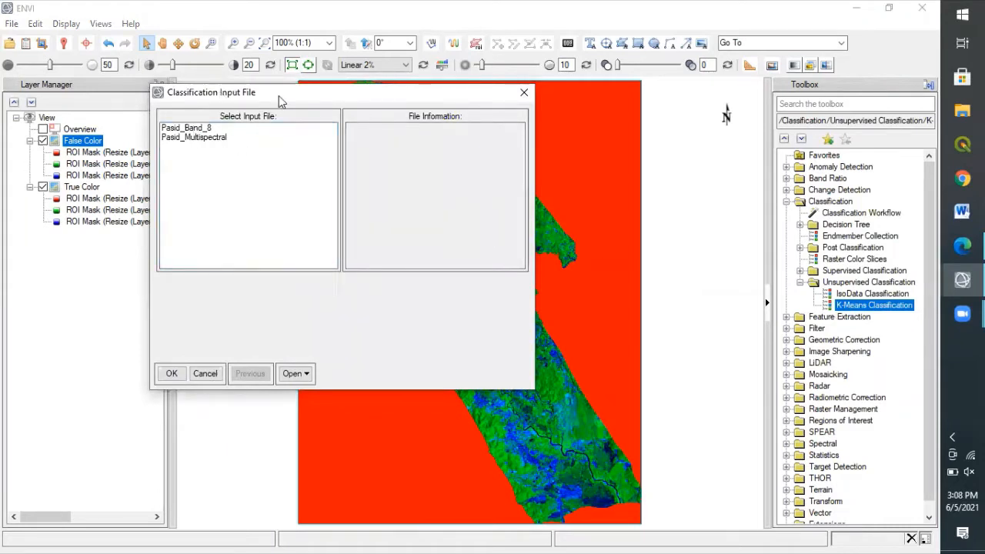
click(326, 150)
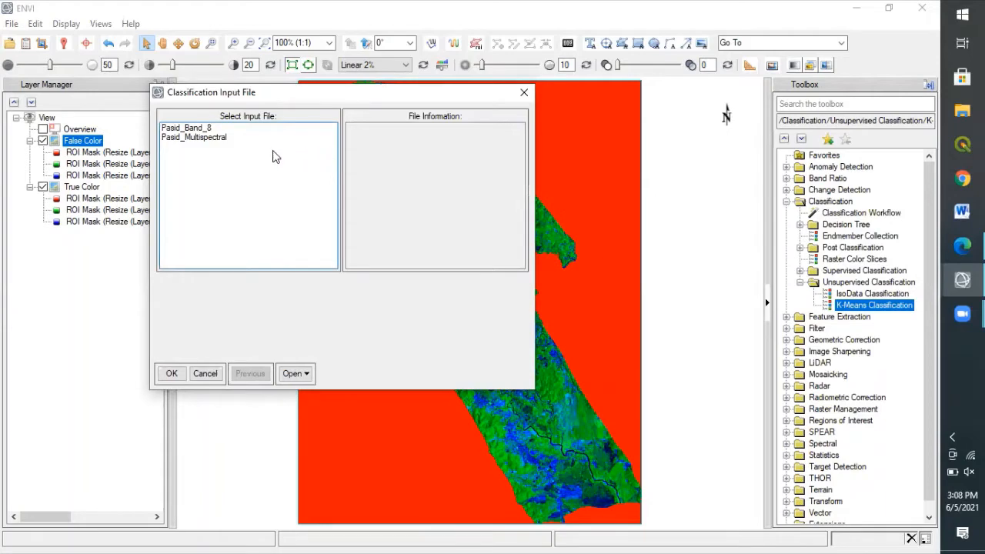
click(212, 141)
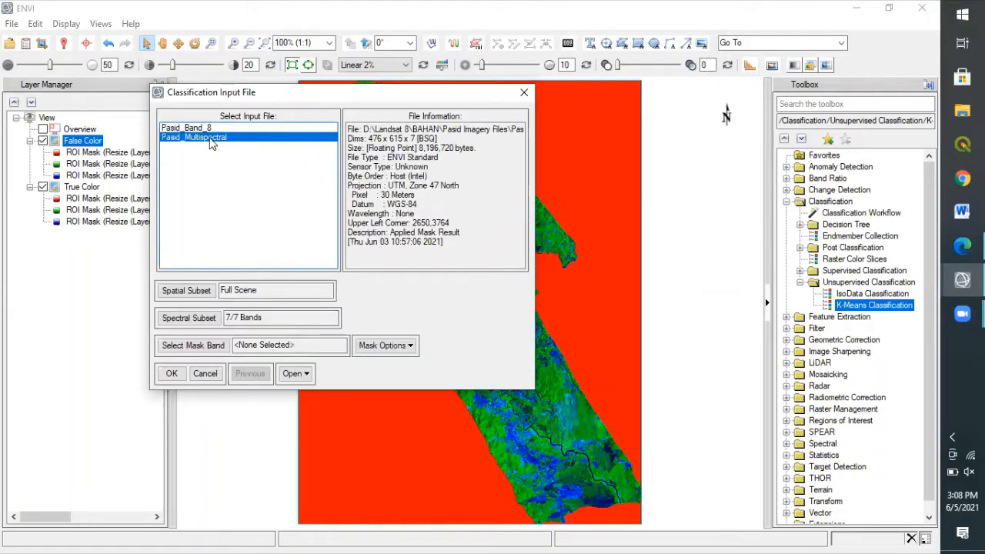
double_click(211, 142)
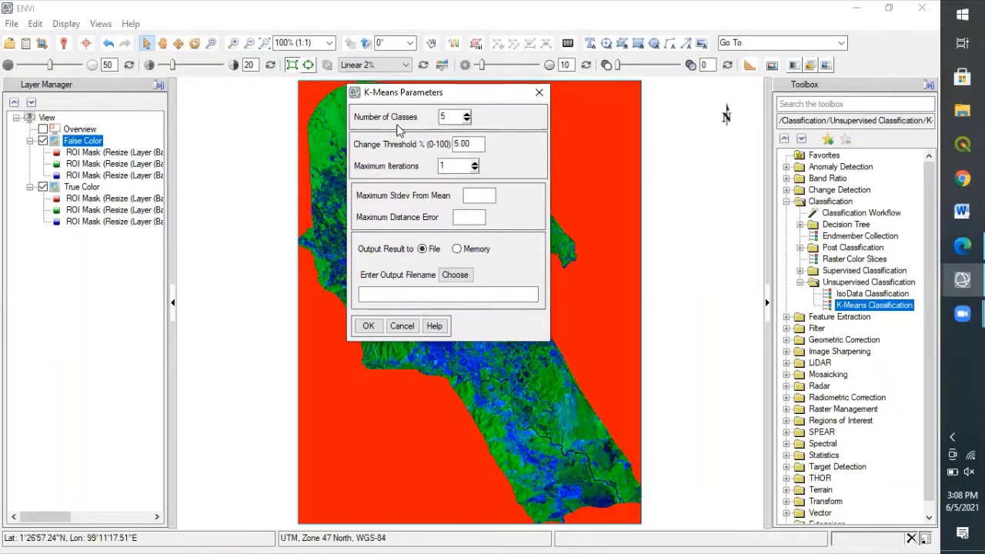
Set the K-Means number of classes to 30 and the maximum iterations to 5.
double_click(450, 117)
text(30)
click(452, 167)
key(BackSpace)
For the output file location, create a folder named Unsupervised_Classification inside Landsat 8\BAHAN.
click(463, 281)
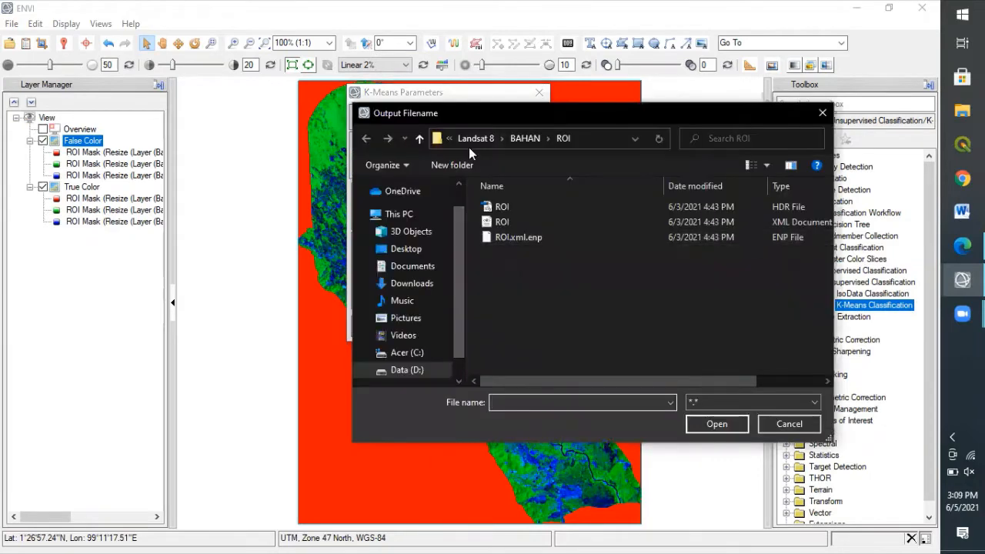
click(483, 136)
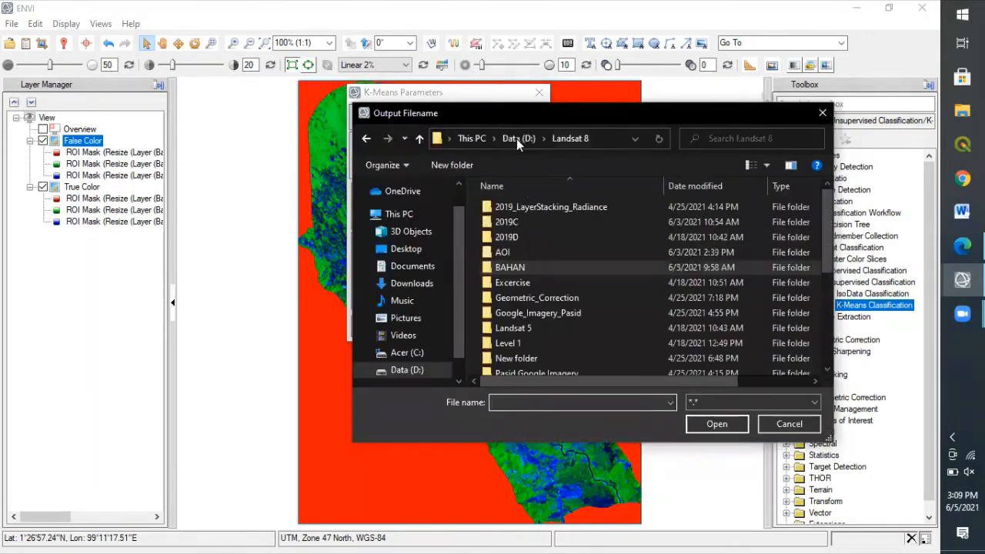
double_click(503, 269)
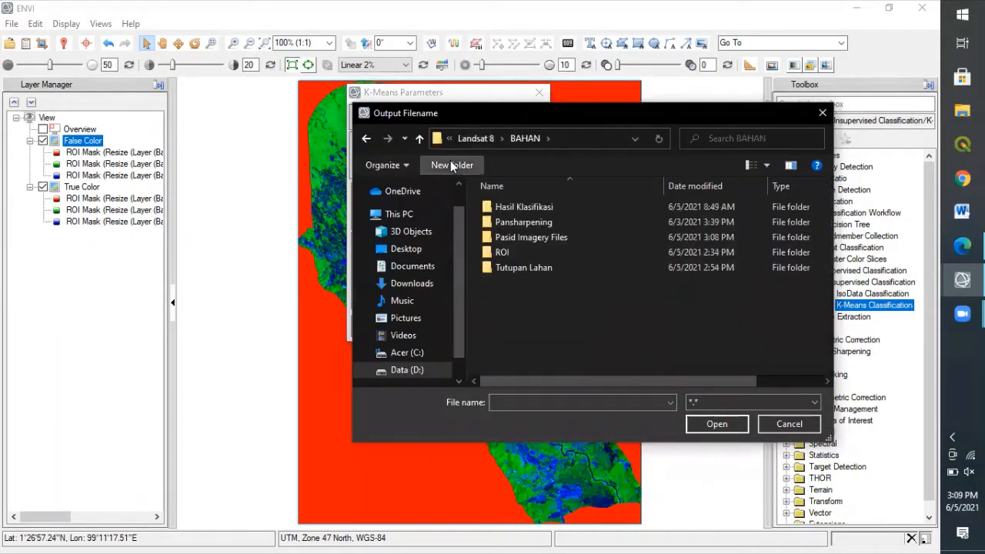
click(453, 166)
text(Uns)
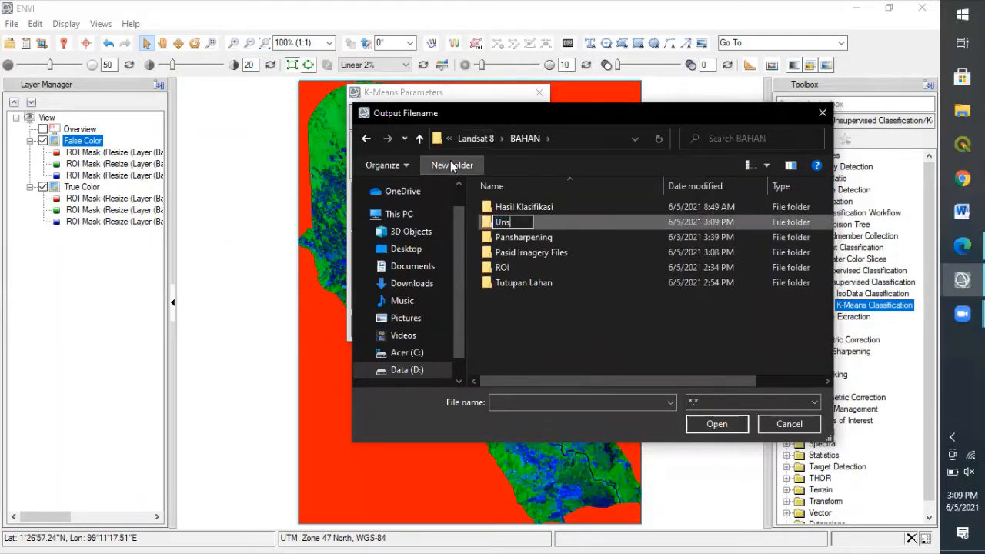
text(upervis)
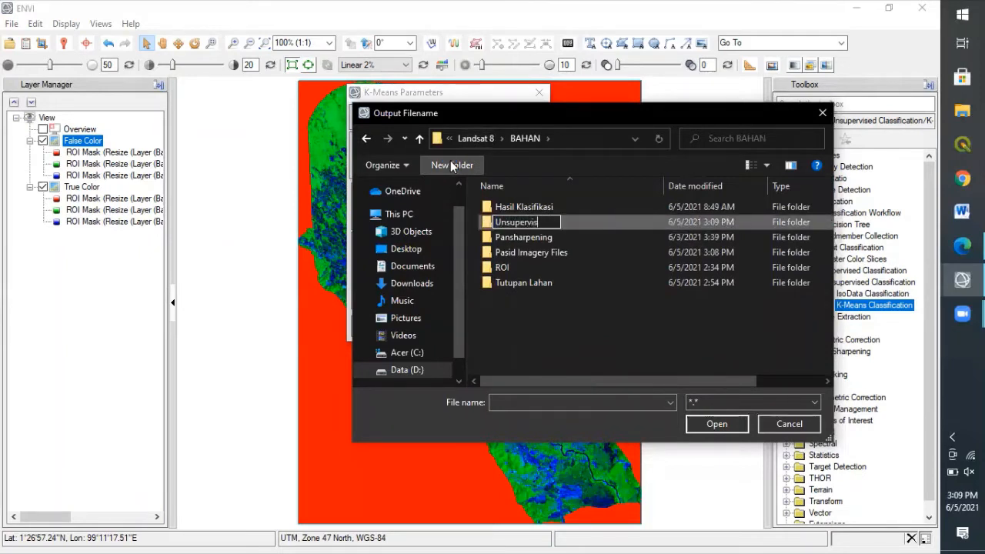
text(ed_Cla)
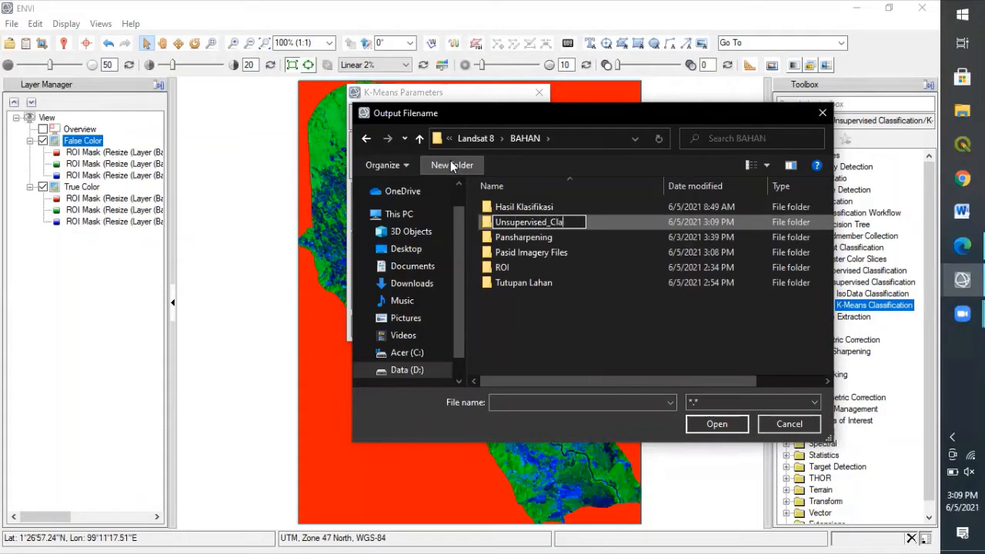
text(ssification)
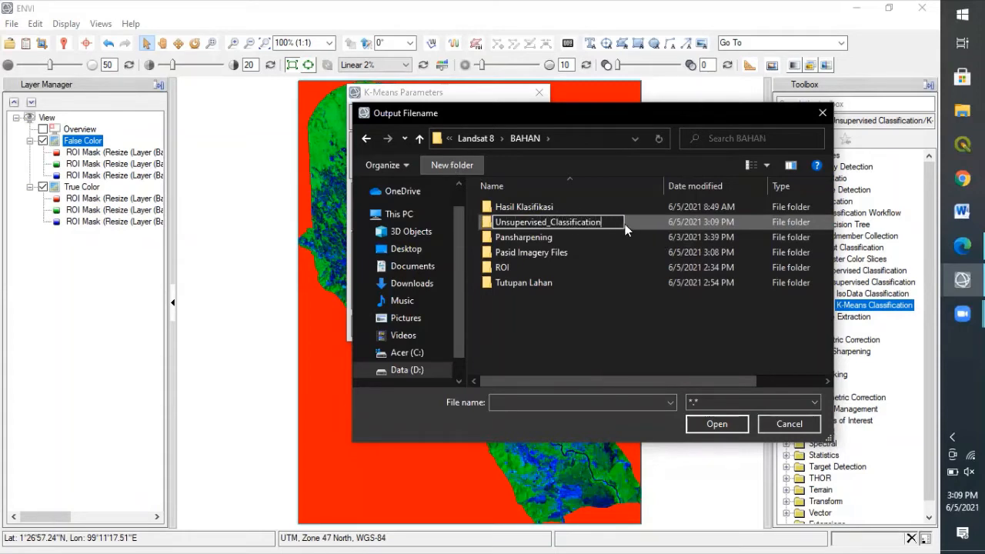
key(Return)
Name the output file K-Means in the Unsupervised_Classification folder and run the classification.
double_click(562, 283)
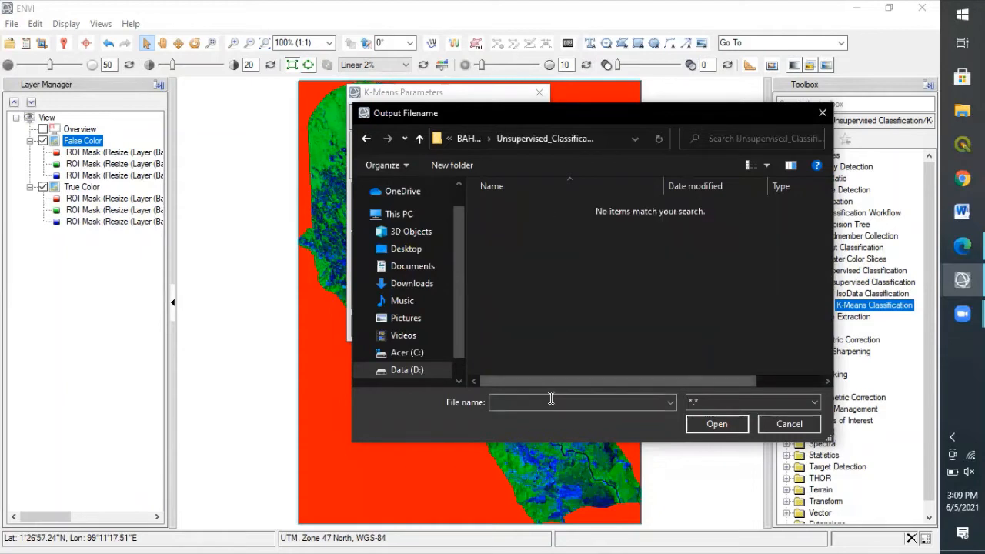
click(547, 405)
text(K-Means)
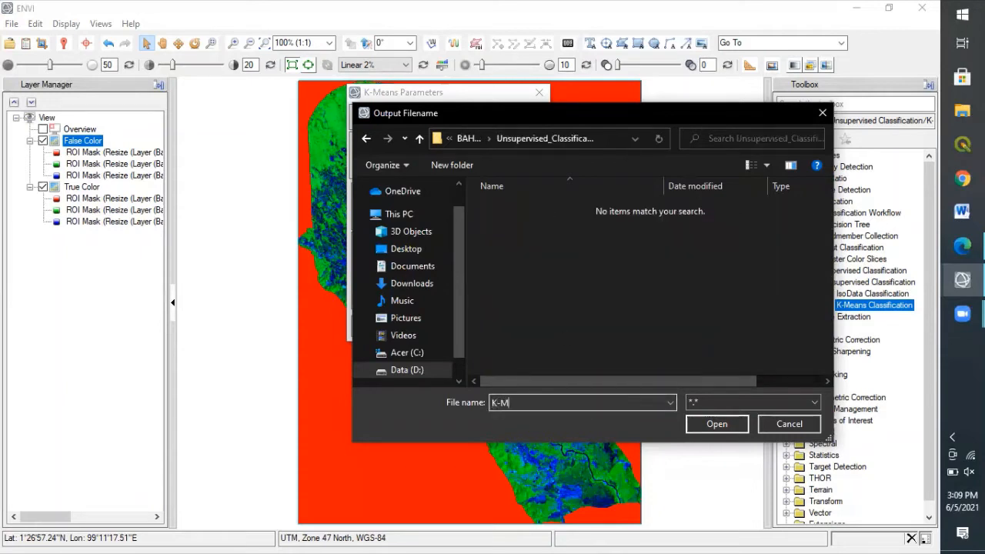
click(719, 428)
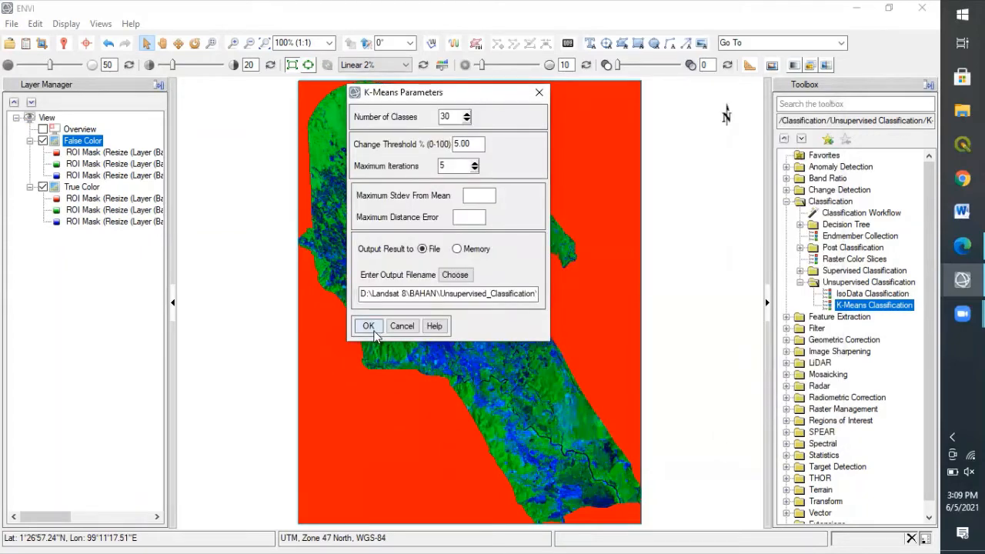
click(373, 330)
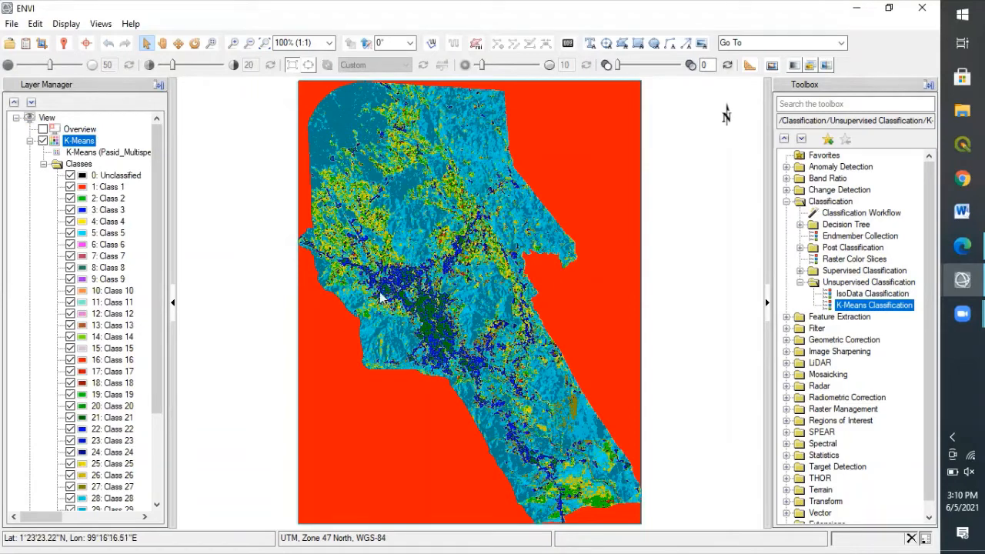
Examine the K-Means class list and inspect the classified image up close across the whole scene.
drag(160, 209, 160, 260)
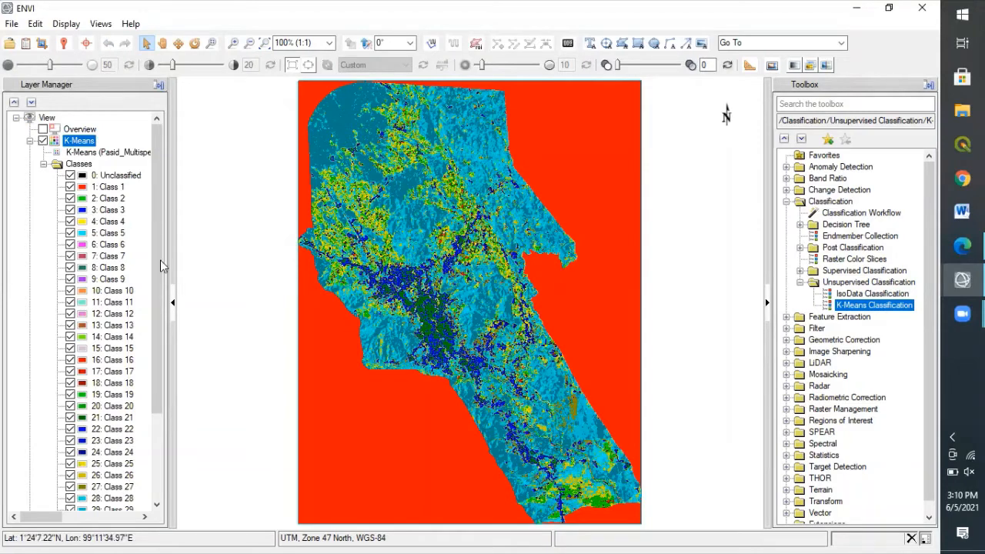
scroll(152, 235, up, 2)
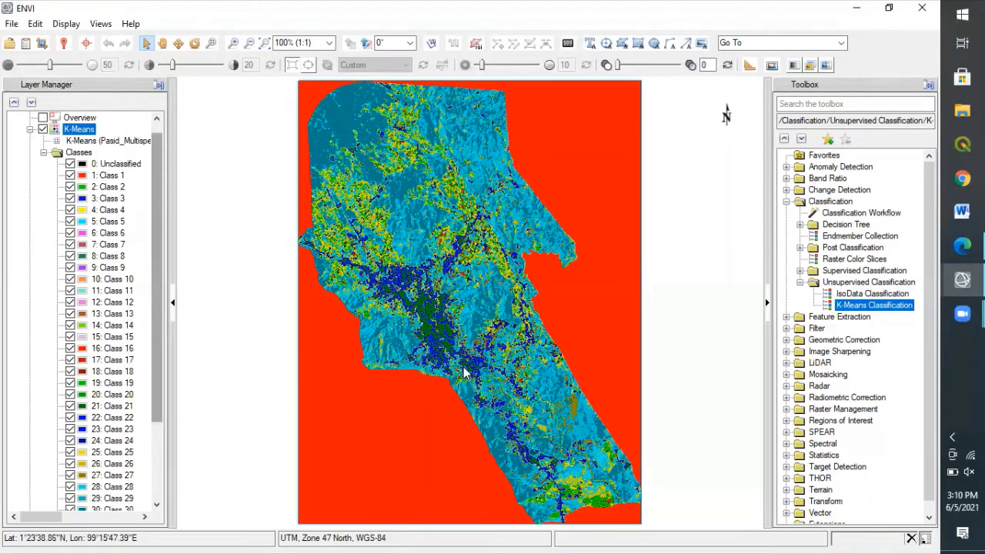
click(234, 43)
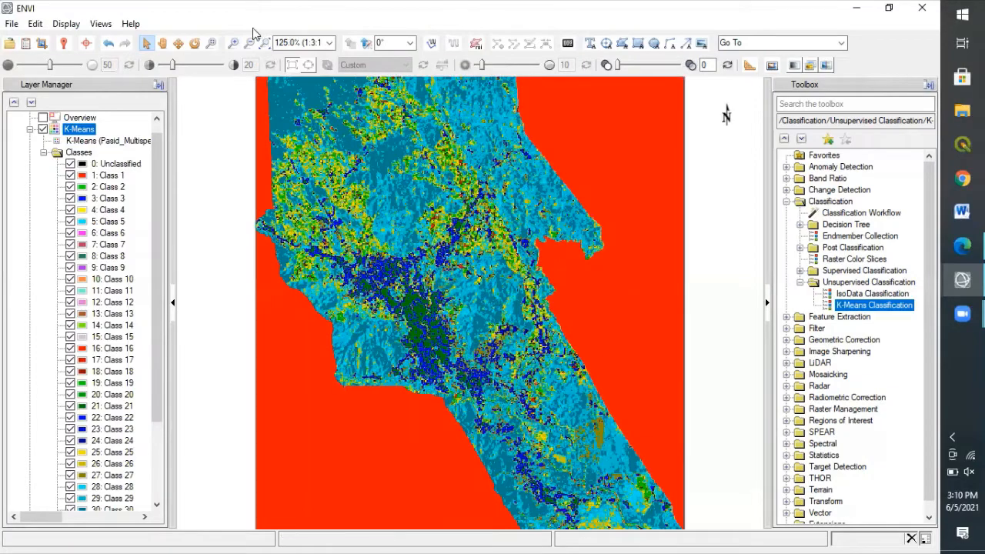
click(235, 44)
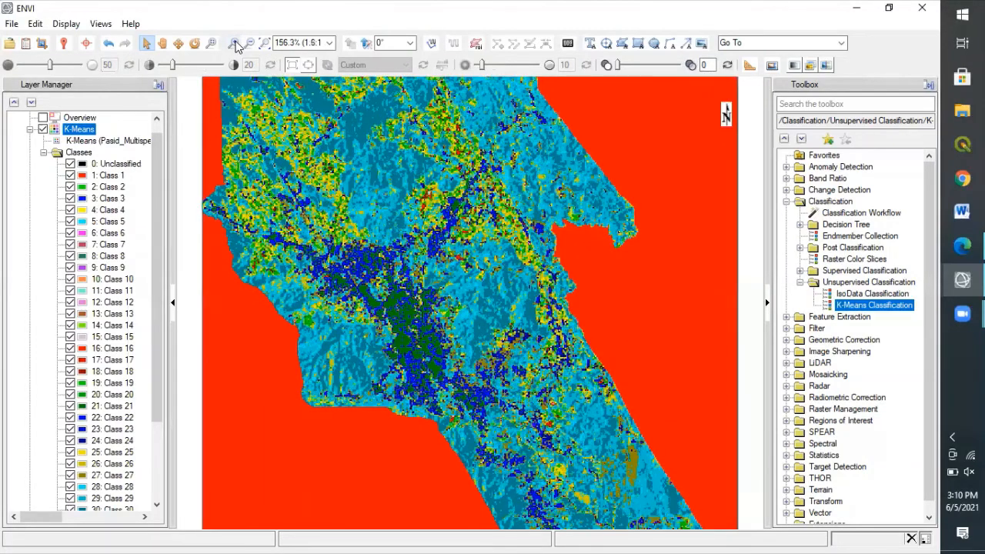
click(235, 43)
click(163, 43)
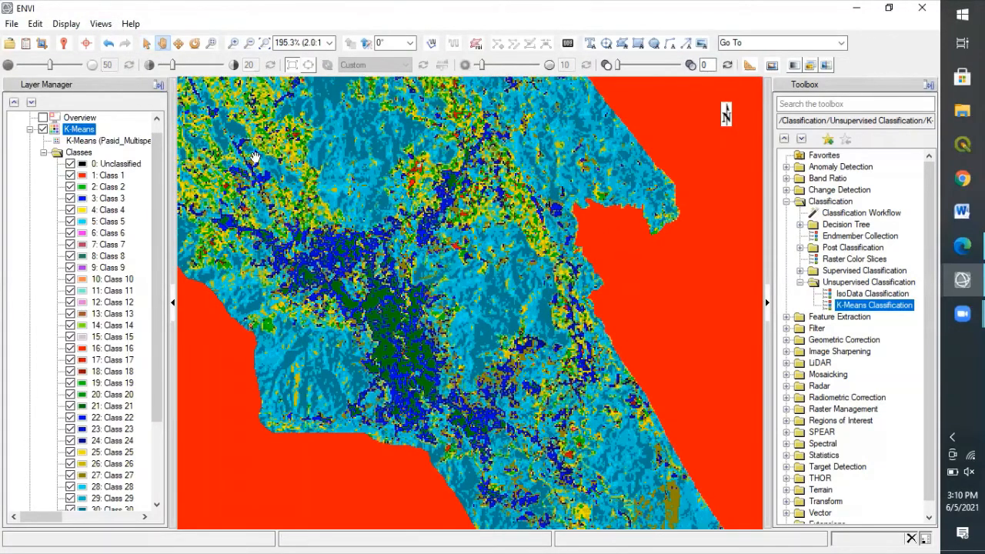
drag(254, 157, 317, 240)
drag(344, 271, 358, 298)
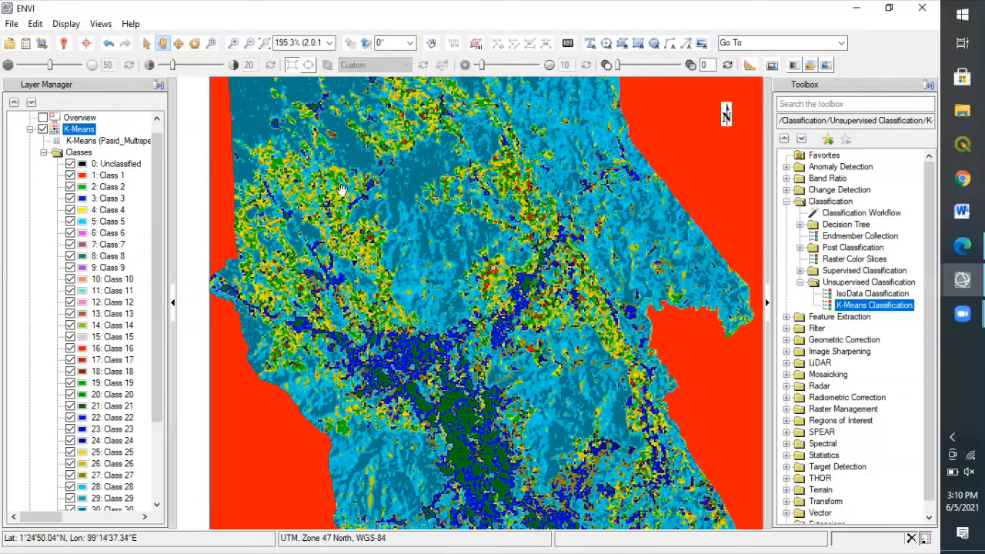
drag(340, 190, 254, 115)
drag(408, 286, 371, 310)
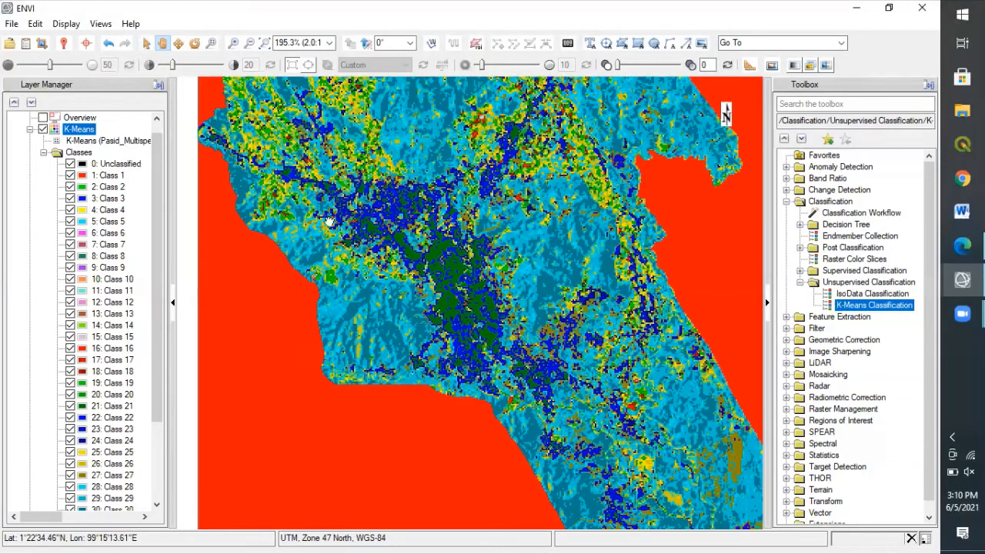
drag(328, 221, 315, 242)
scroll(316, 241, down, 1)
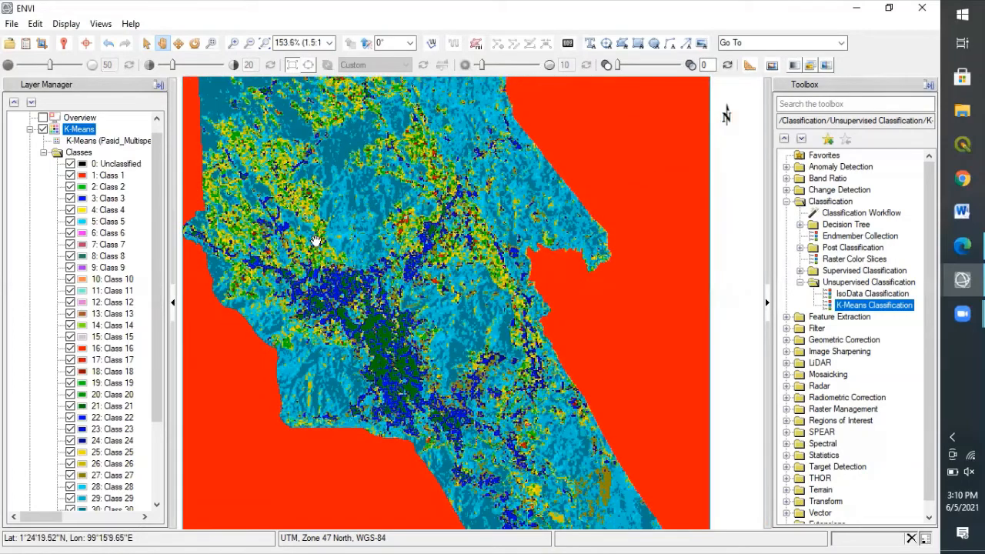
scroll(315, 242, down, 1)
drag(308, 172, 329, 264)
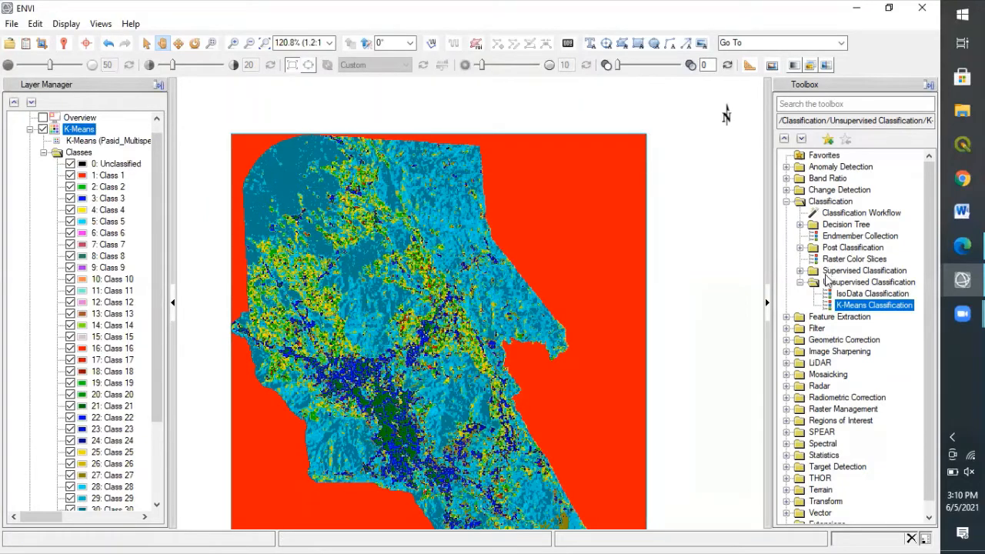
scroll(480, 294, down, 2)
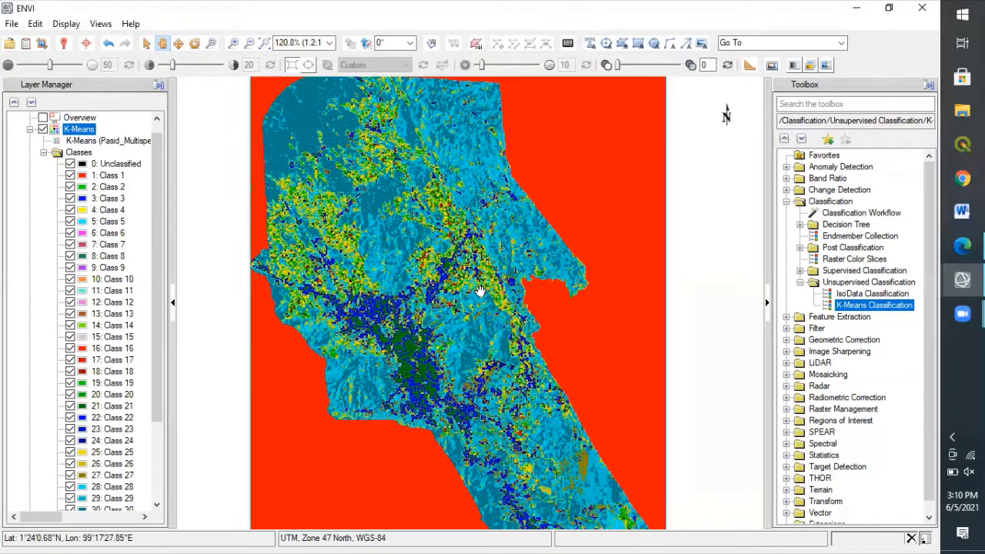
drag(471, 250, 450, 221)
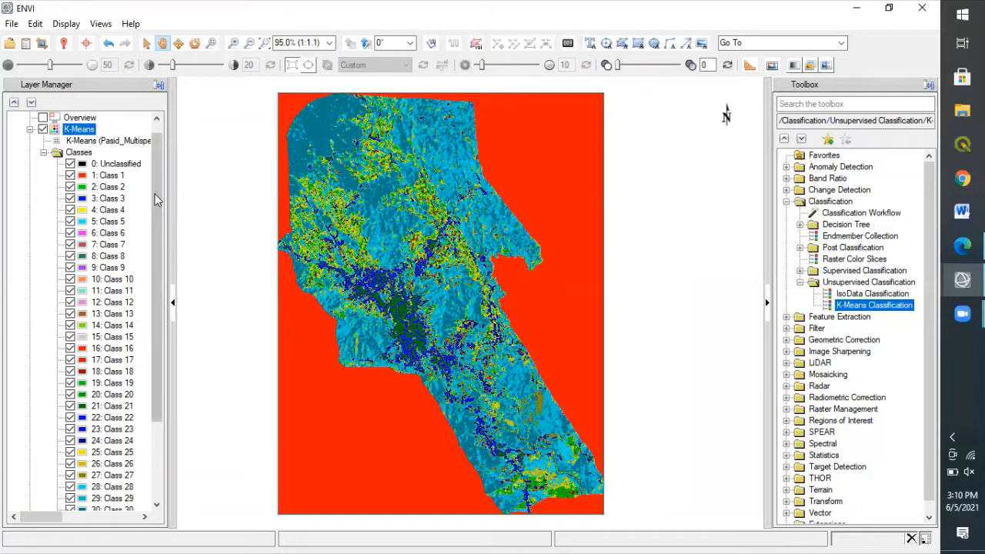
Review the K-Means classes, collapse their list and hide the K-Means layer.
scroll(141, 394, down, 3)
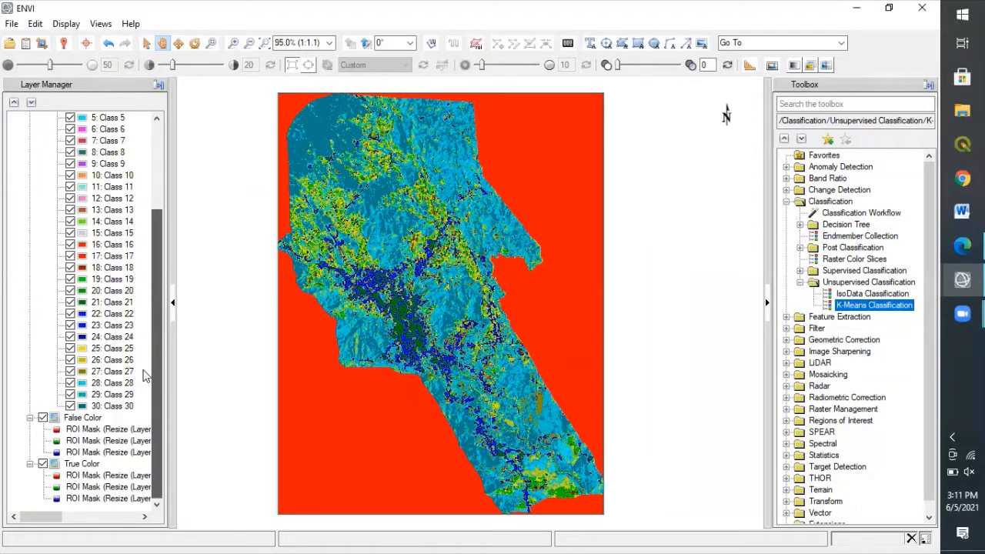
scroll(158, 252, up, 3)
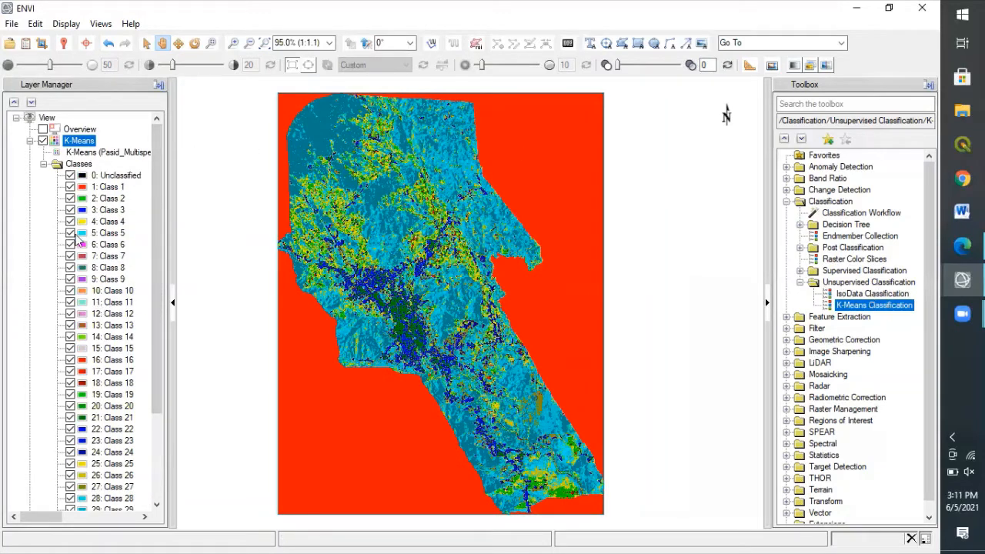
click(43, 164)
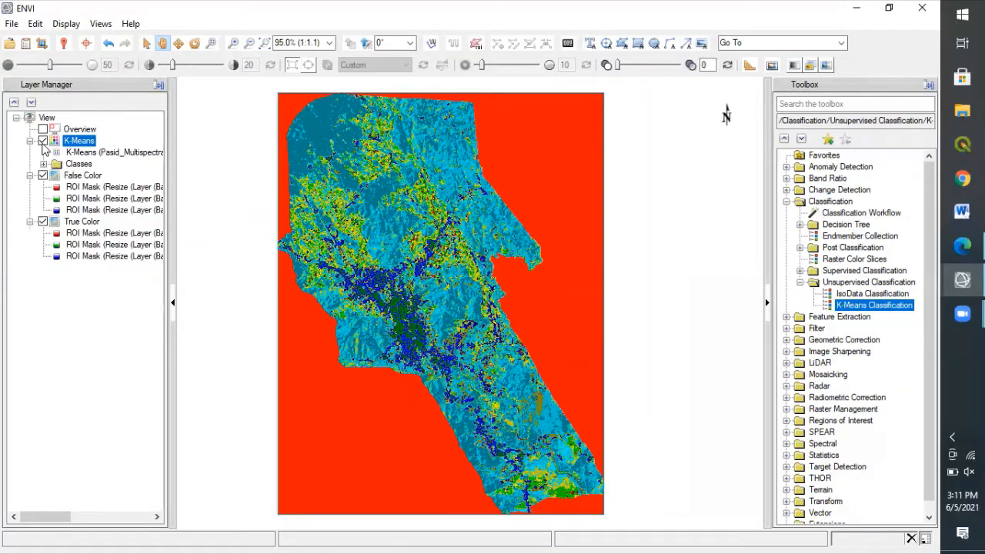
click(43, 142)
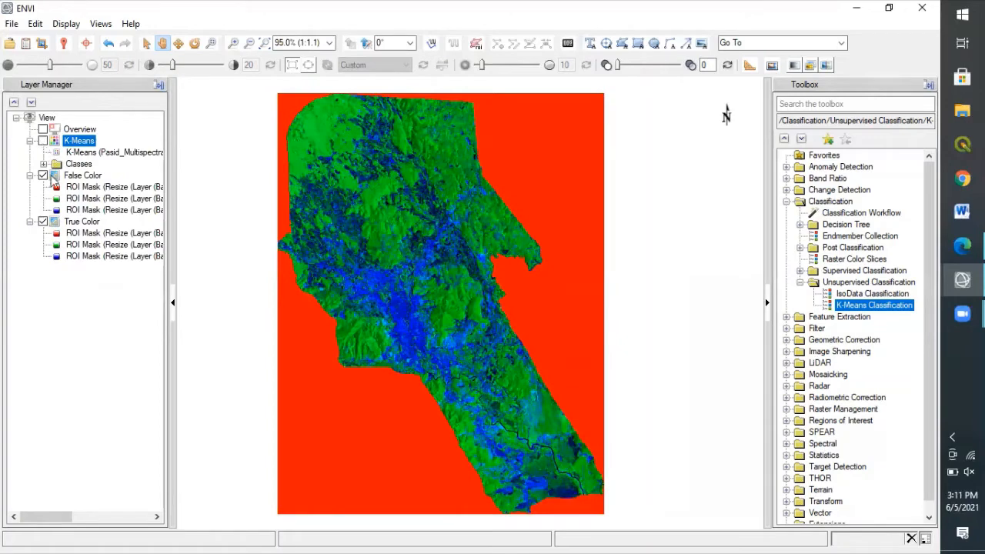
Set up an IsoData classification of Pasid_Multispectral with 5 to 30 classes and 5 maximum iterations.
double_click(841, 298)
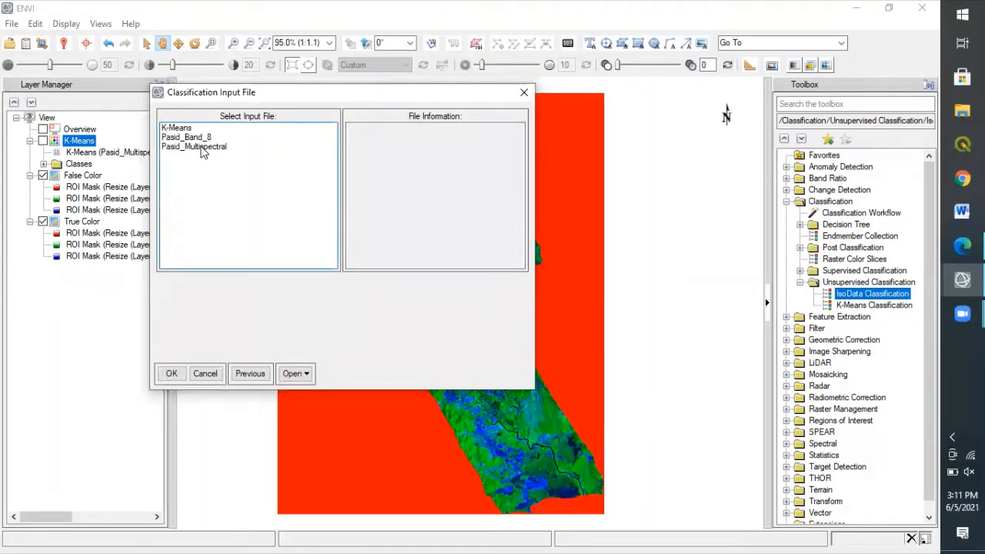
click(201, 147)
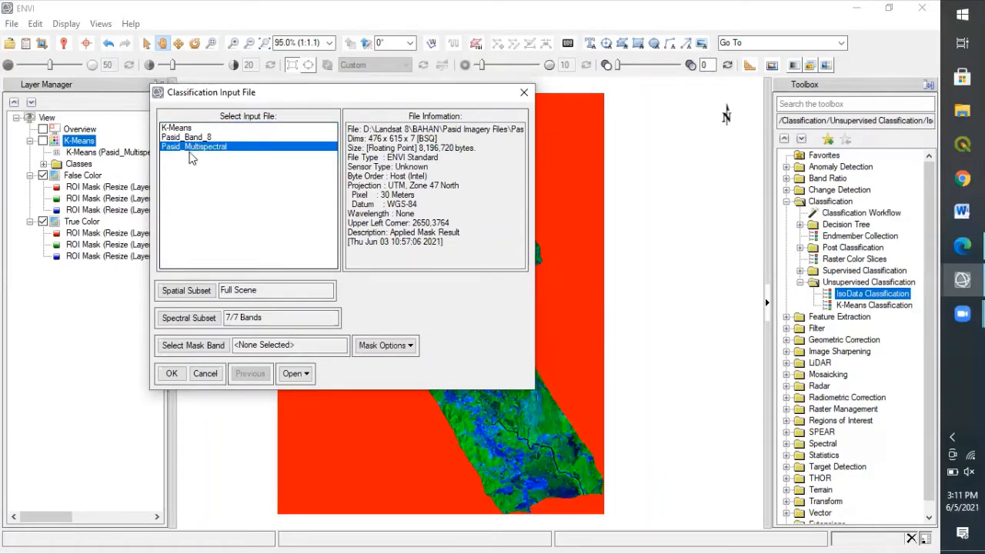
click(171, 374)
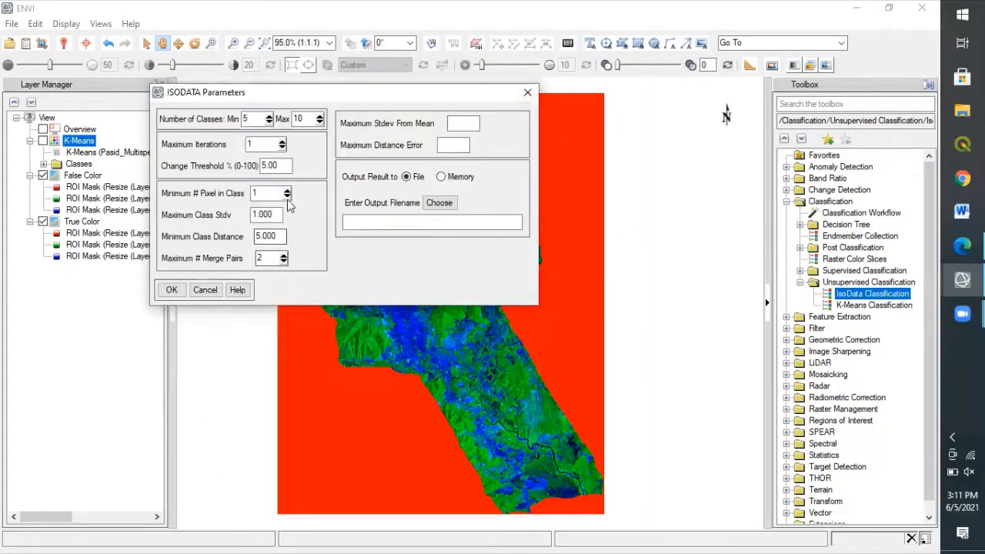
click(257, 118)
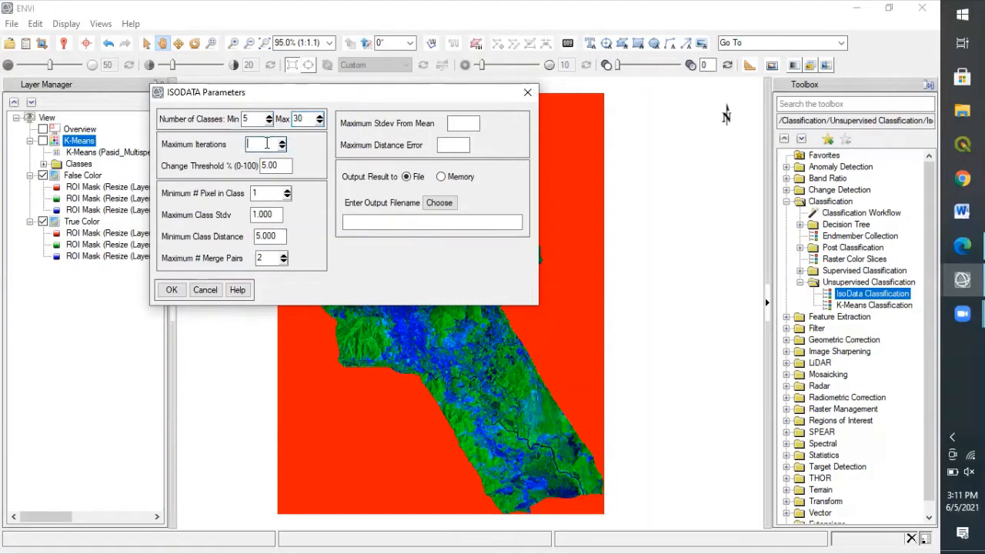
Name the output file Iso_Data in BAHAN\Unsupervised_Classification and run the IsoData classification.
click(450, 203)
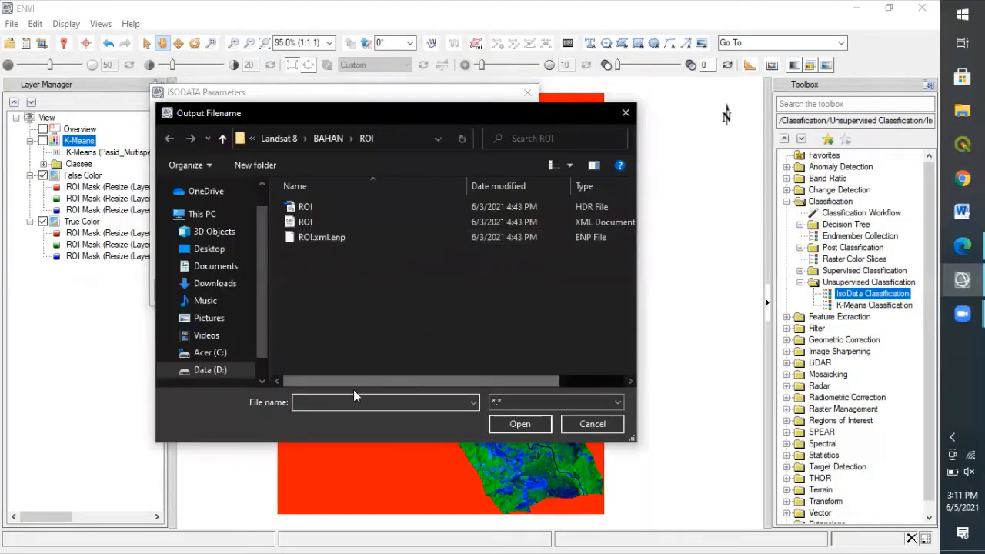
click(323, 138)
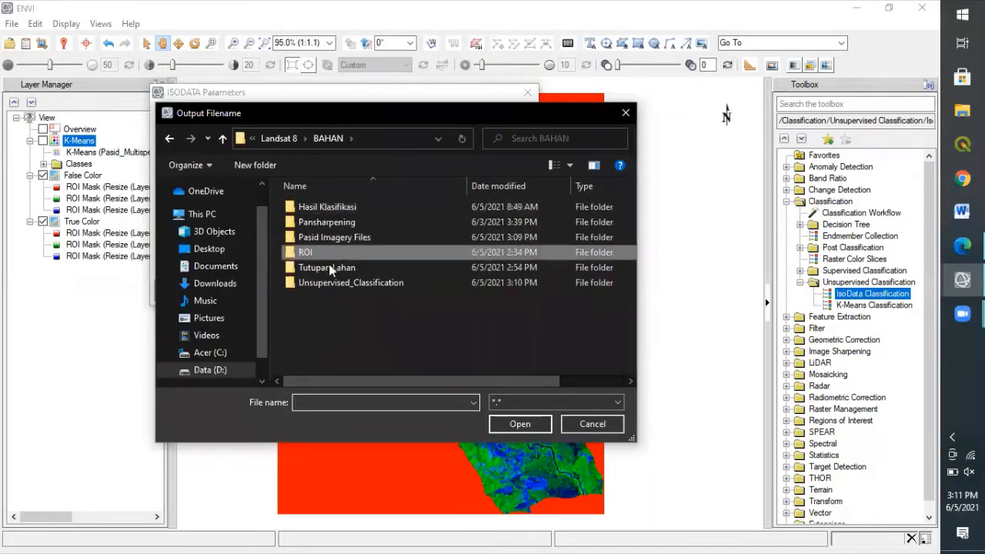
double_click(320, 283)
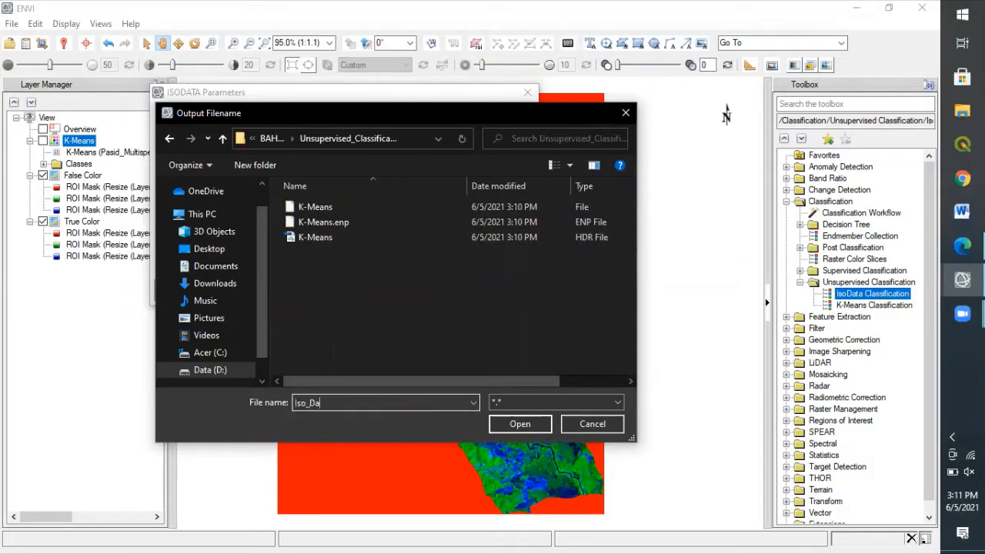
click(512, 424)
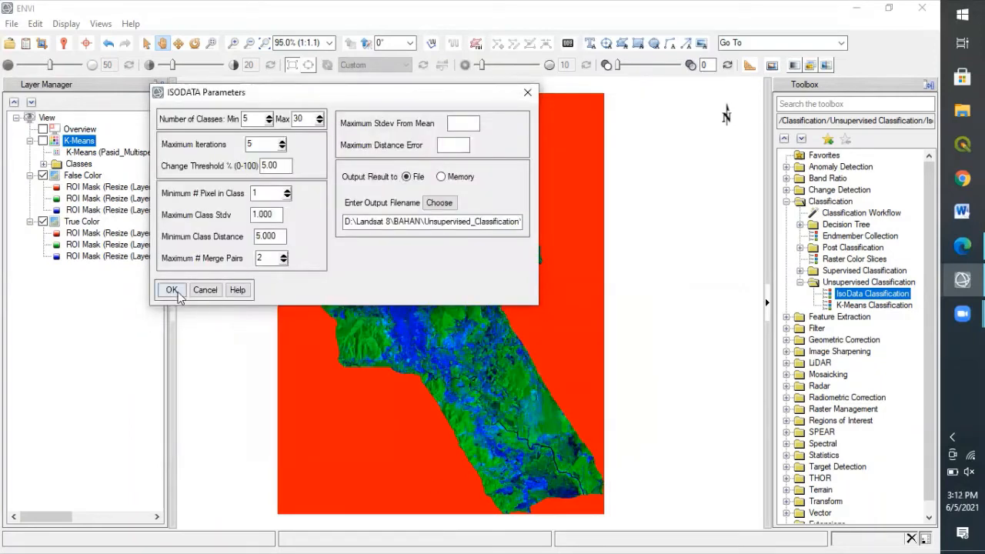
click(172, 291)
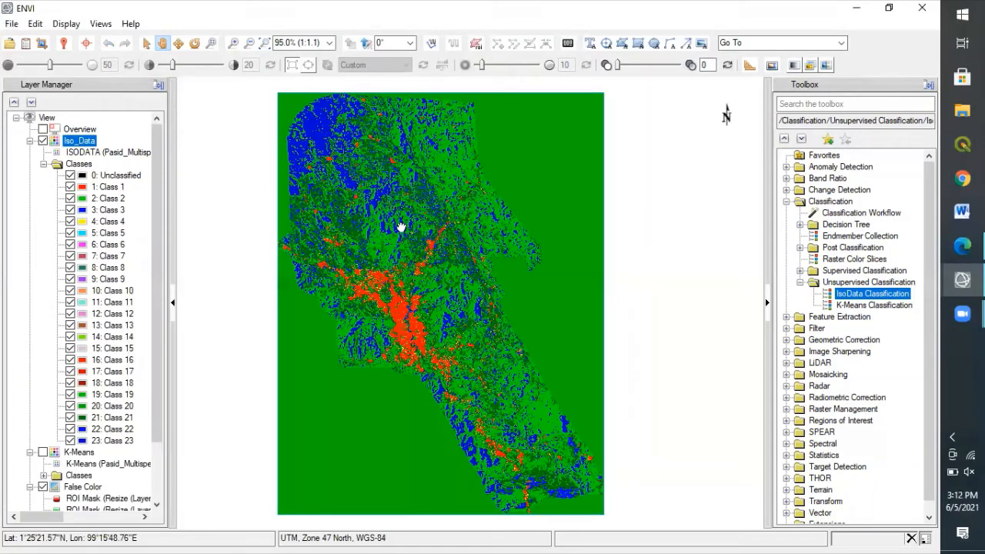
Examine the Iso_Data classified image and review its full class list.
drag(400, 227, 421, 235)
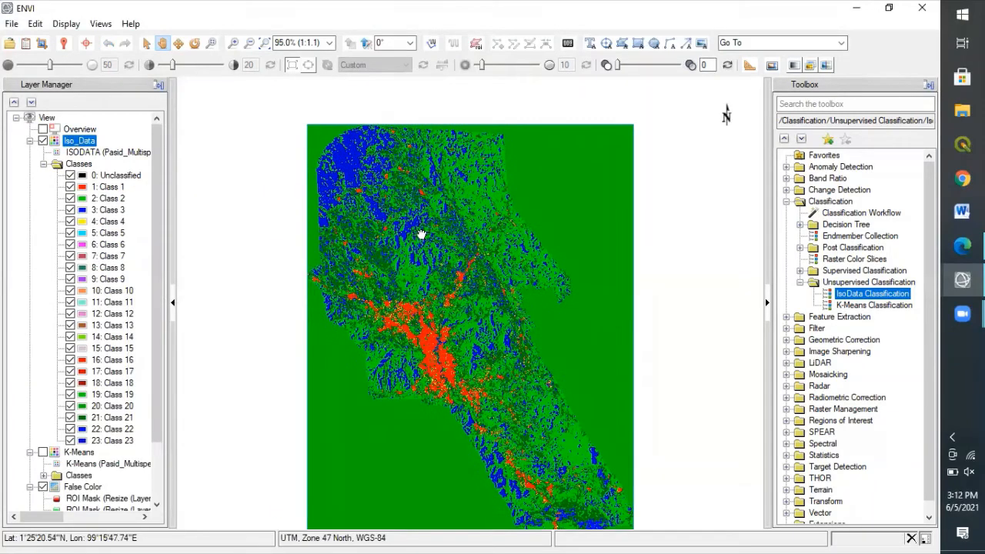
drag(337, 196, 336, 193)
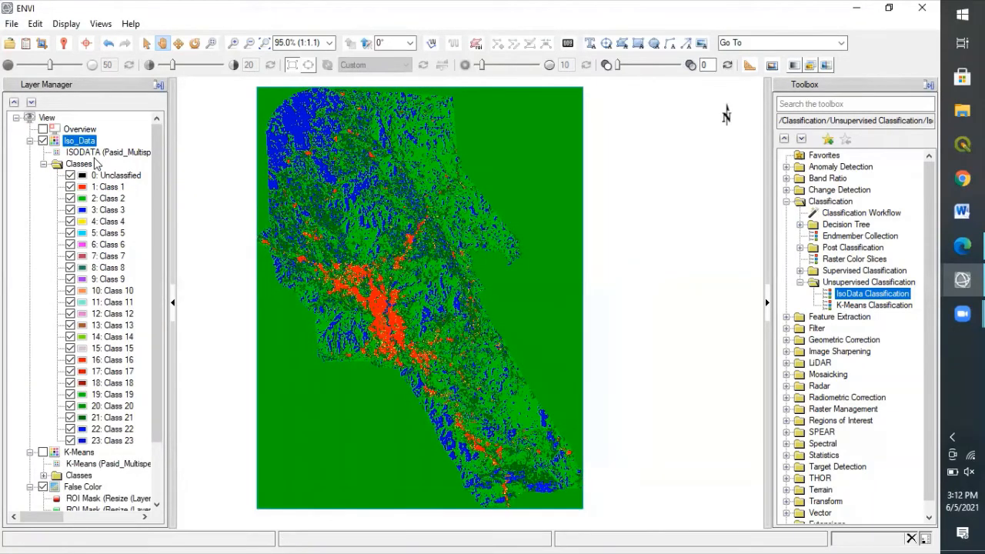
click(30, 141)
click(30, 141)
drag(162, 178, 135, 373)
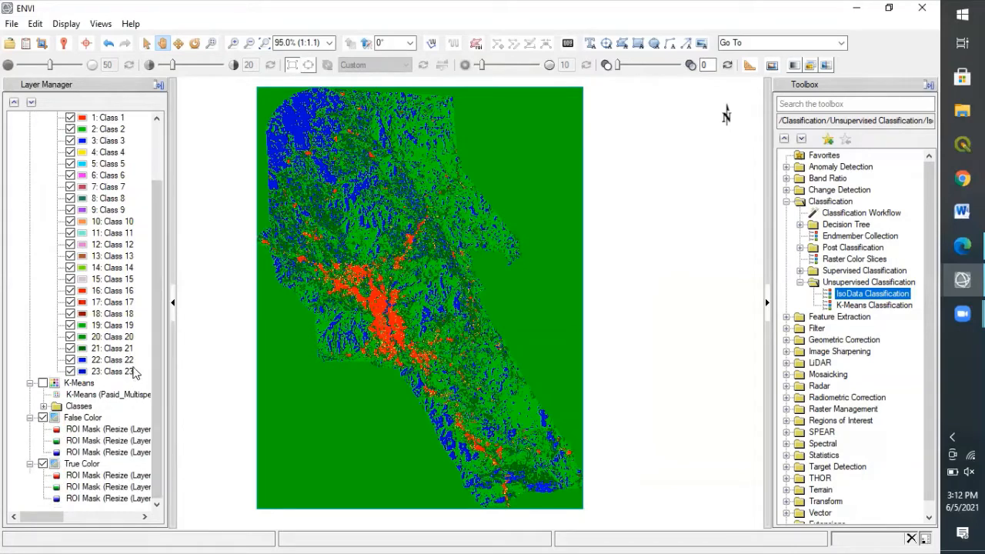
drag(160, 268, 160, 148)
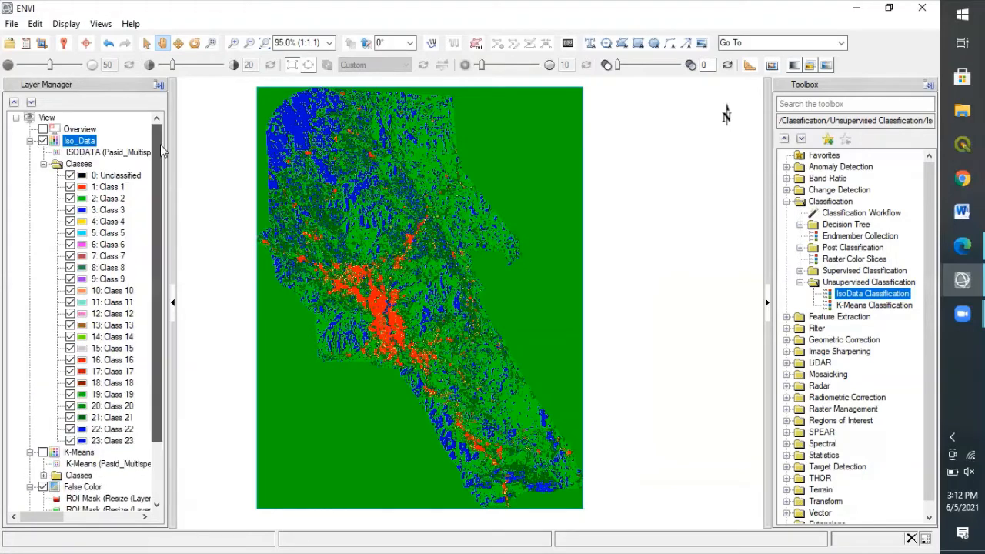
Hide and collapse the Iso_Data layer and display the K-Means layer instead.
click(43, 140)
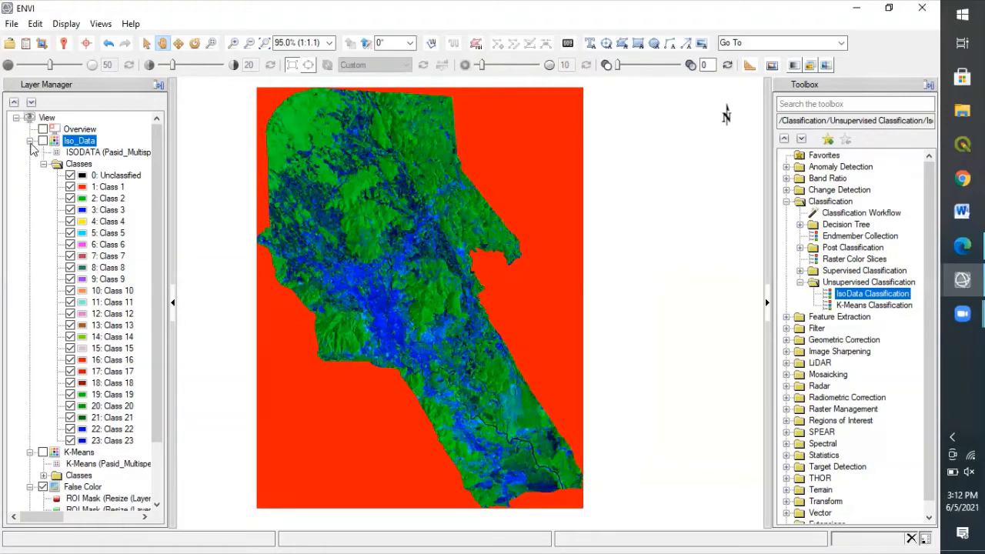
click(30, 141)
click(44, 152)
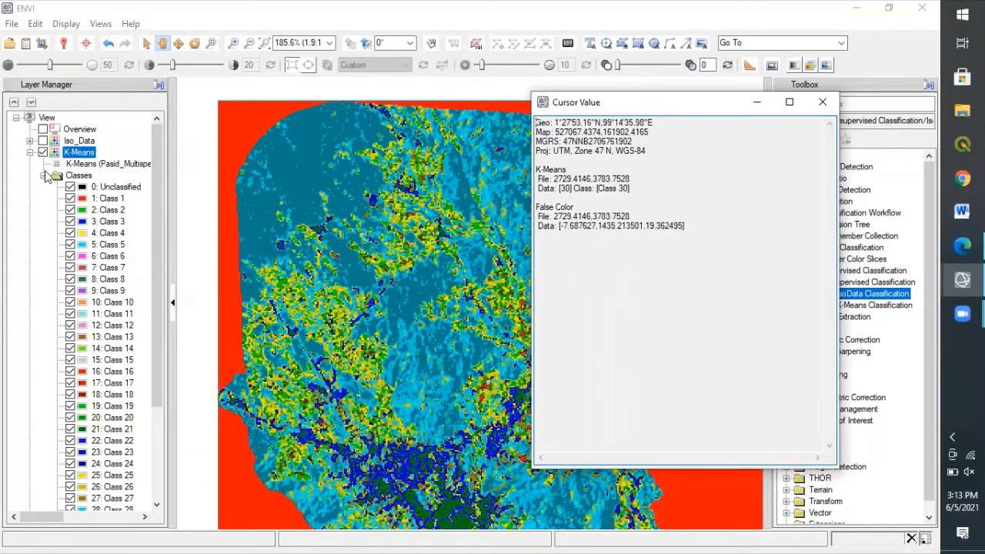
Compare the K-Means layer with the False Color image and switch the base image to True Color.
click(44, 175)
click(43, 153)
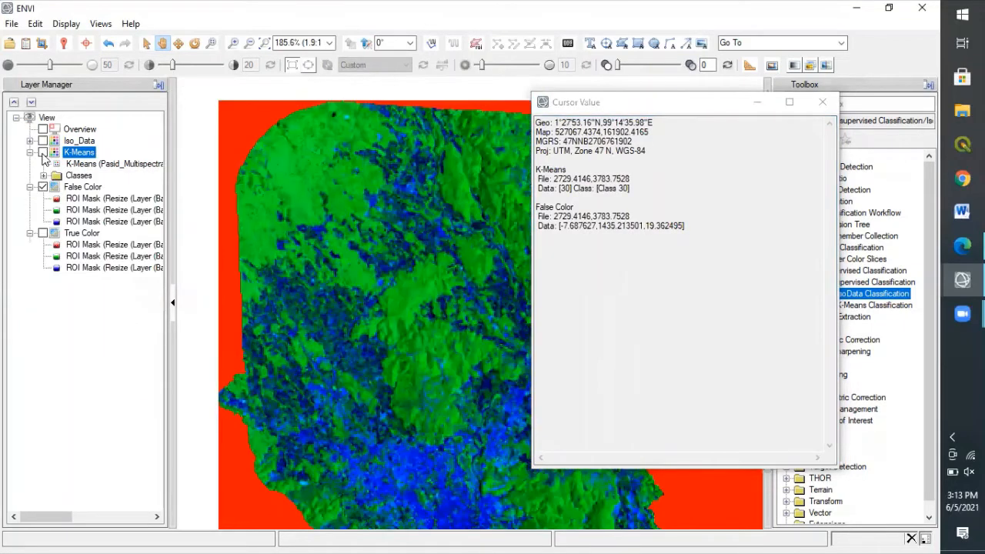
click(42, 152)
click(43, 153)
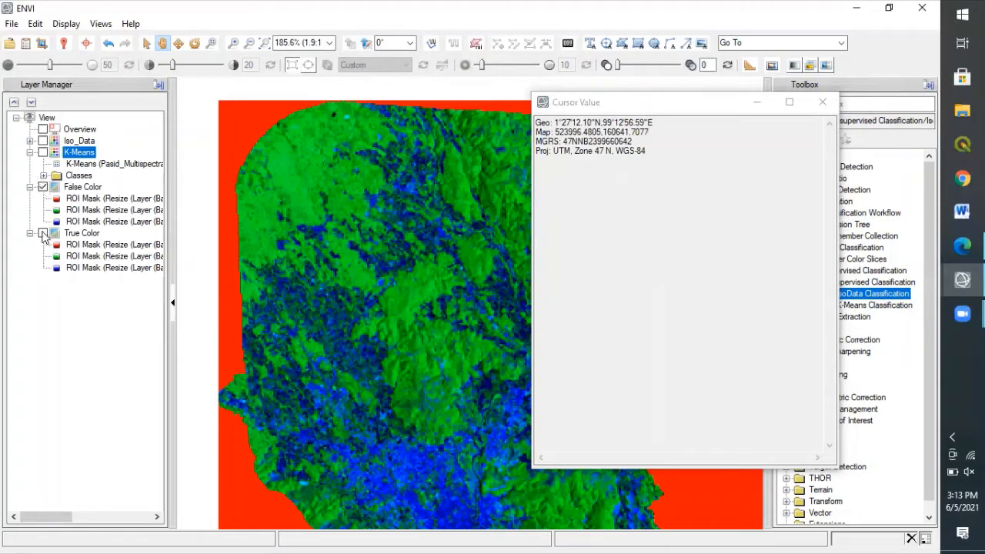
click(43, 187)
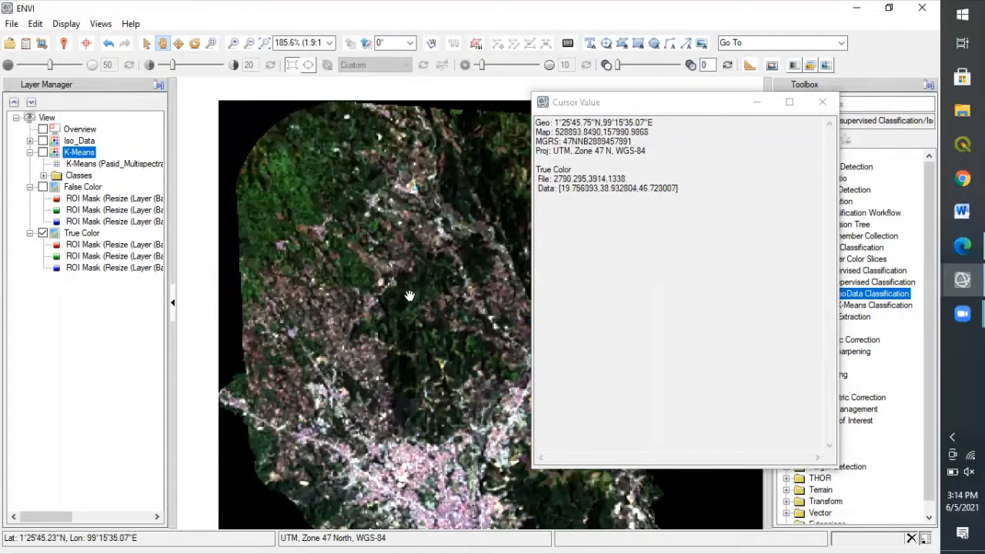
Compare the K-Means classes with the True Color image by toggling the K-Means layer, including up close in the northwestern part.
click(42, 152)
click(42, 152)
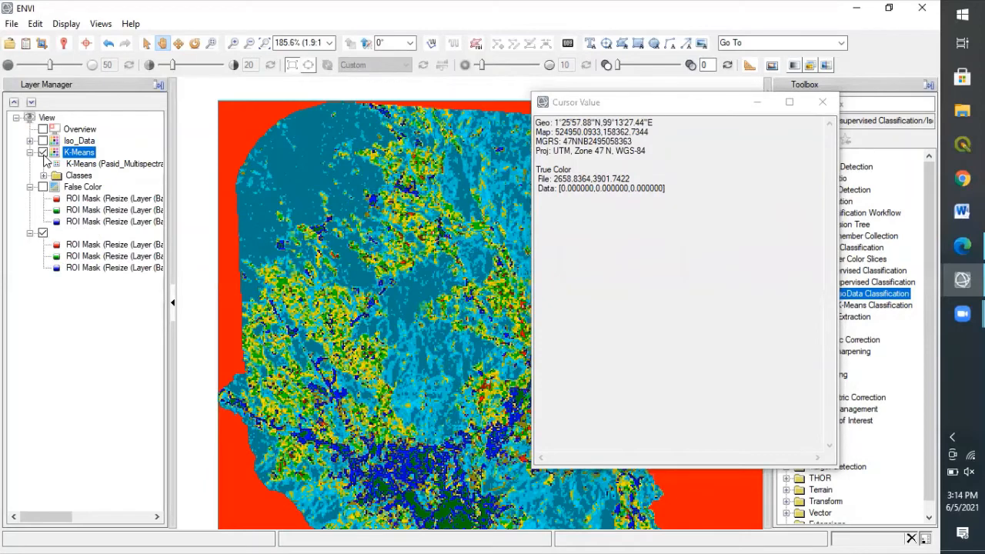
click(42, 153)
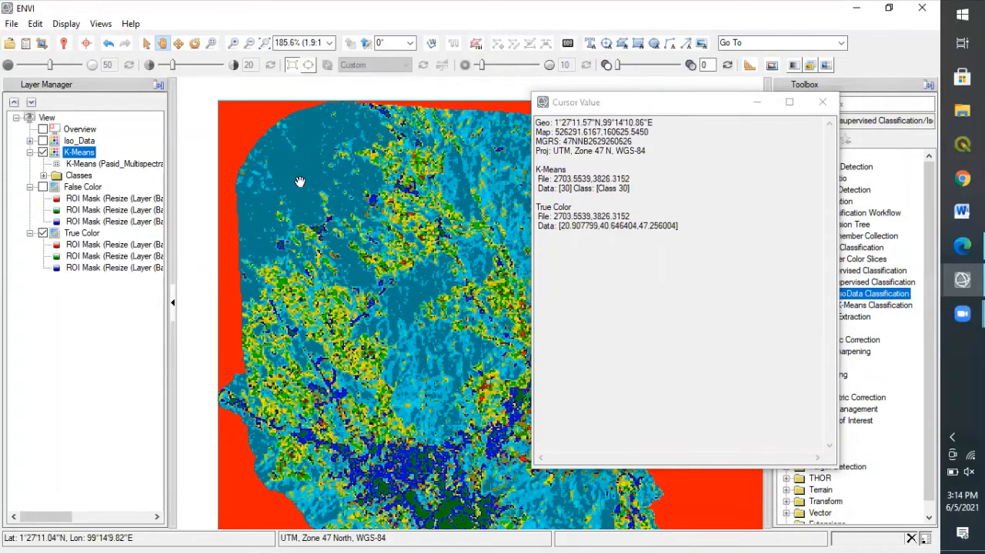
click(43, 153)
scroll(317, 310, up, 1)
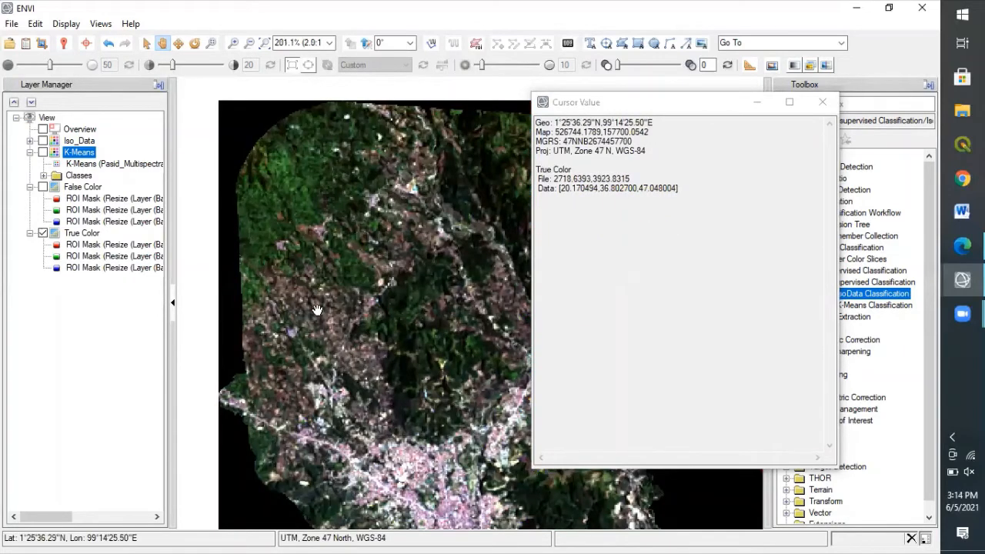
scroll(317, 310, up, 5)
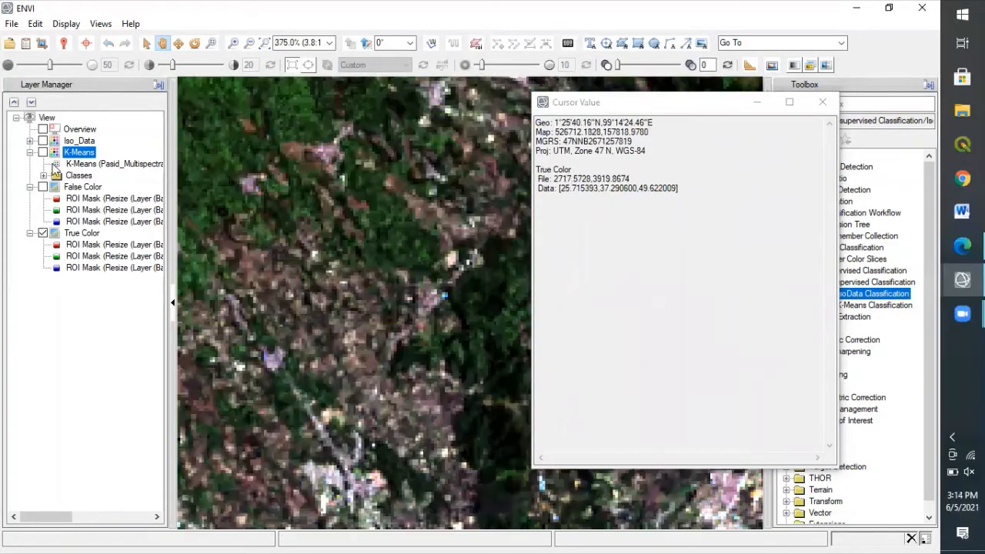
click(43, 153)
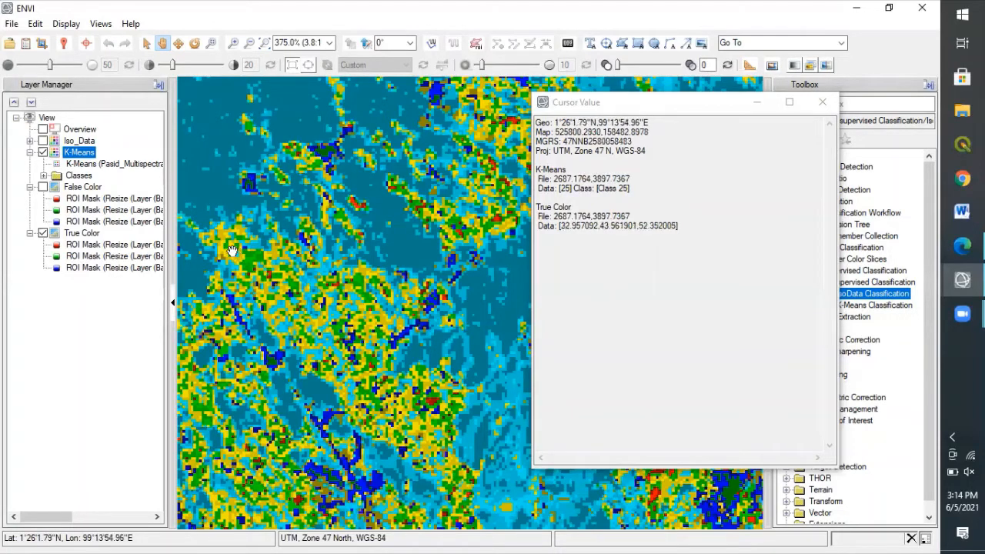
click(43, 152)
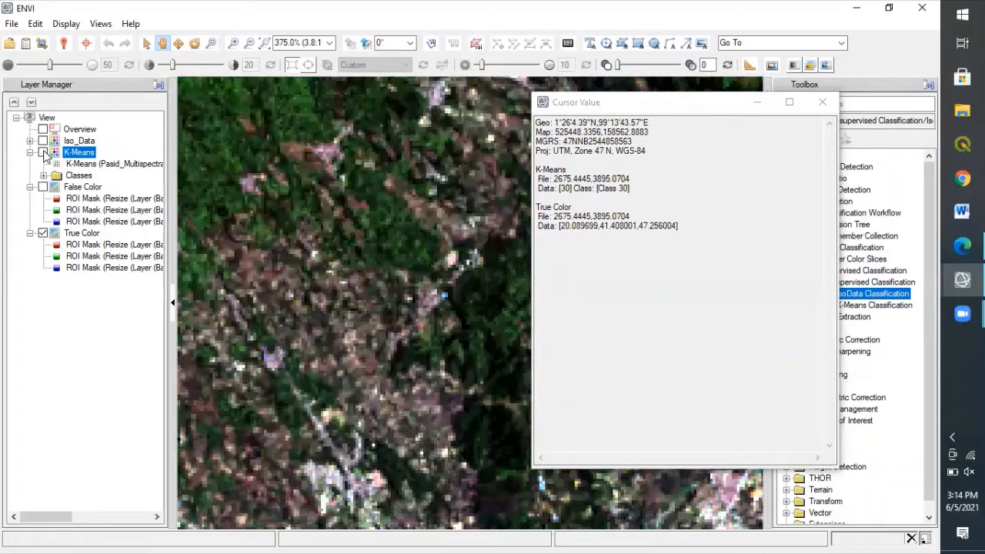
click(43, 152)
click(44, 153)
Examine the built-up area in the True Color image and compare it with the K-Means classes.
drag(293, 356, 278, 153)
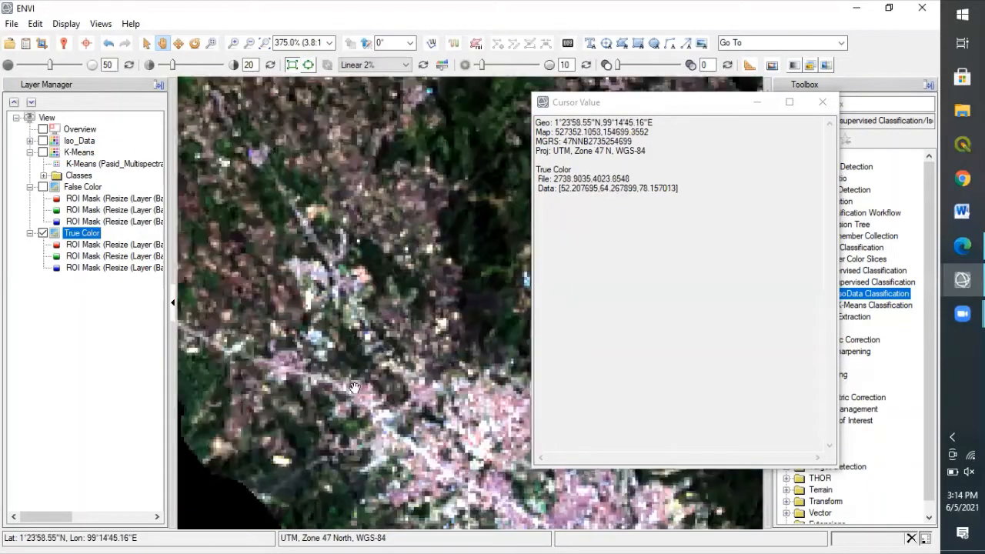
drag(355, 388, 222, 213)
drag(430, 379, 316, 237)
drag(407, 354, 313, 235)
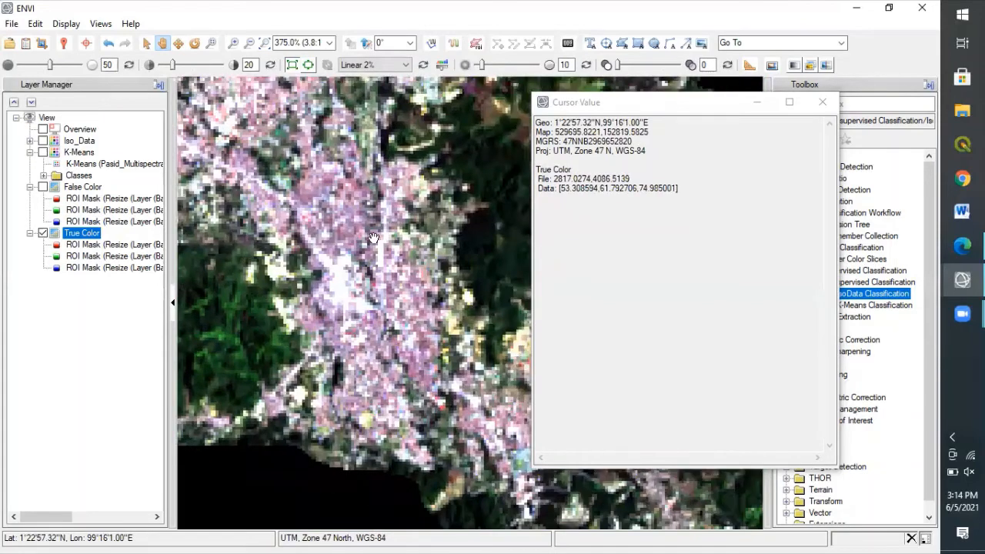
click(43, 152)
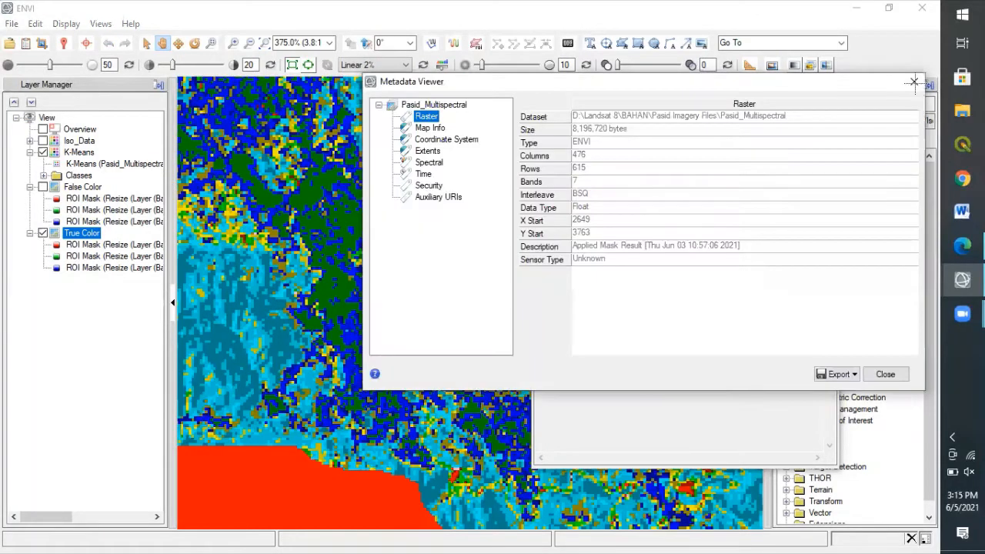
click(915, 84)
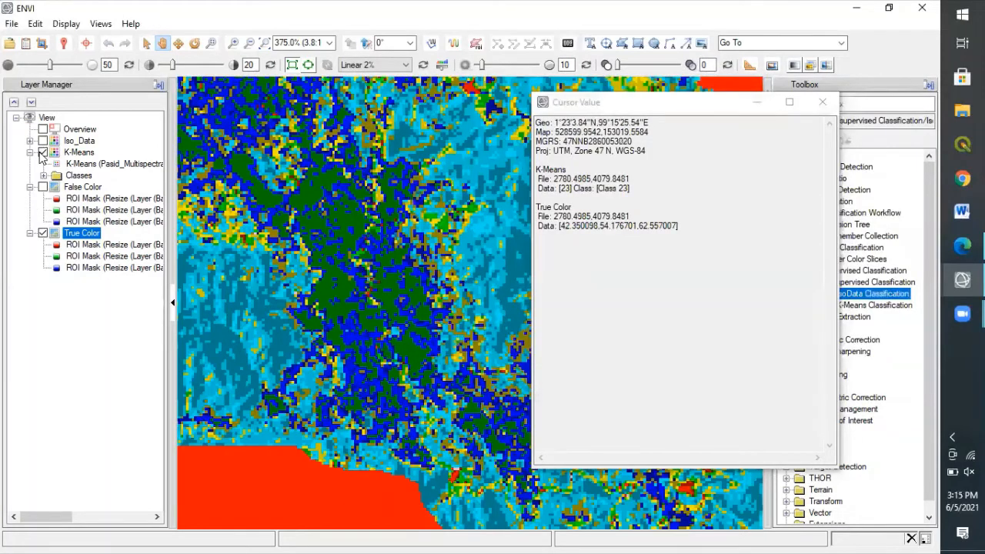
click(42, 153)
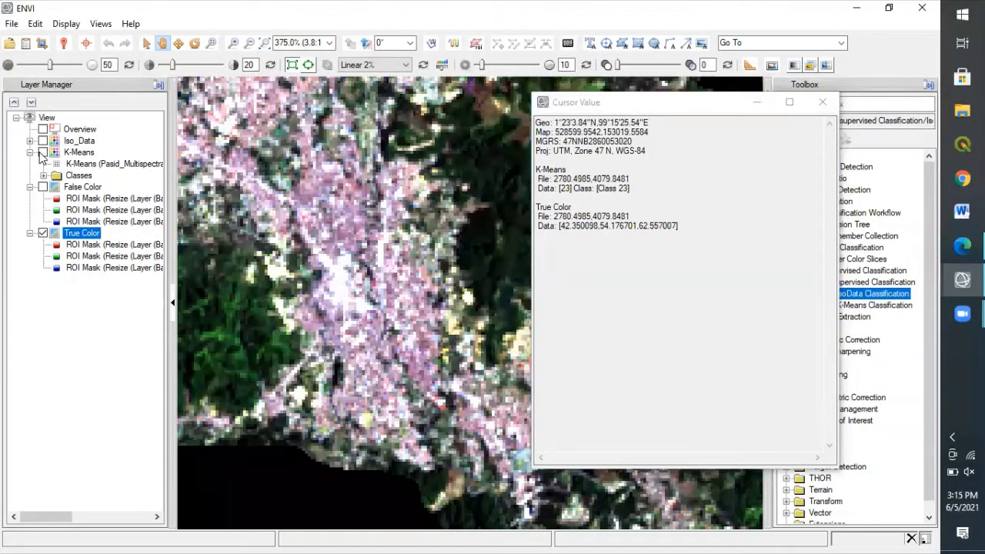
click(42, 152)
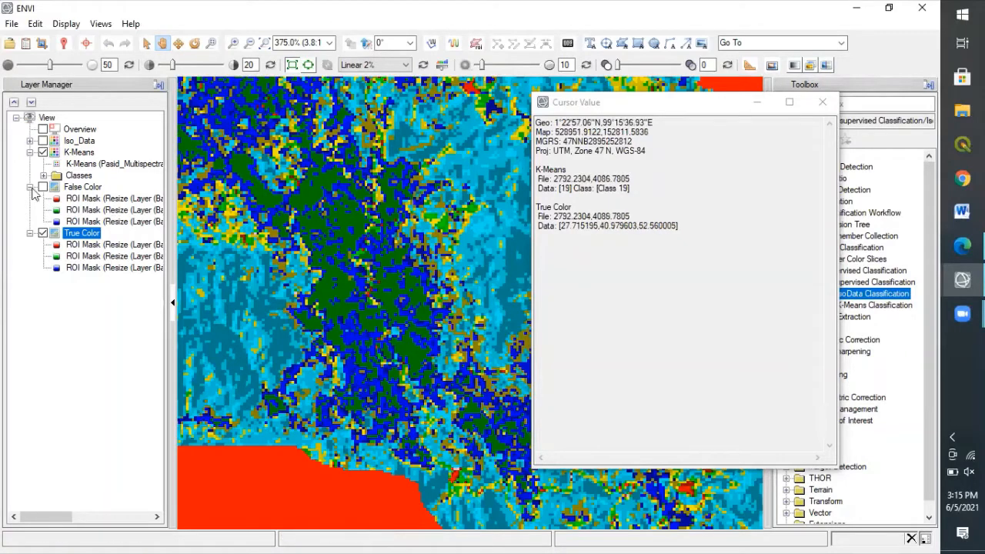
View the raster metadata of Pasid_Multispectral from the K-Means layer and close the viewer.
click(31, 152)
click(30, 152)
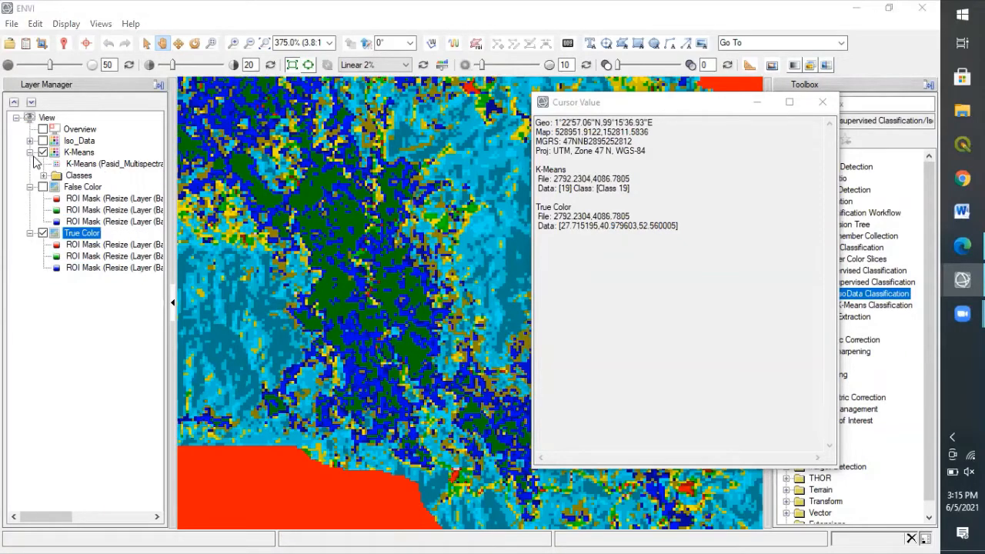
double_click(114, 163)
click(913, 82)
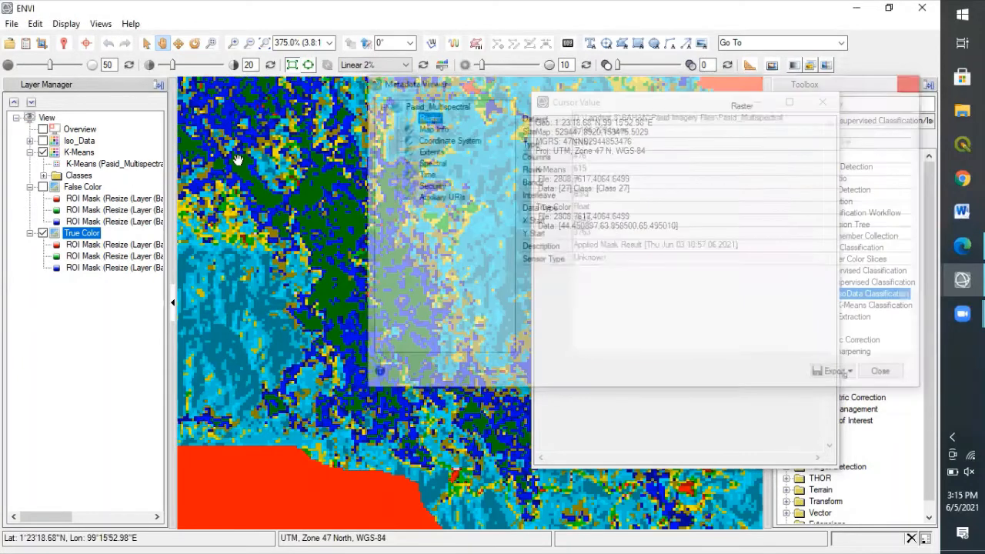
Review the K-Means layer's class list from Unclassified through Class 30, and collapse the list again.
click(43, 175)
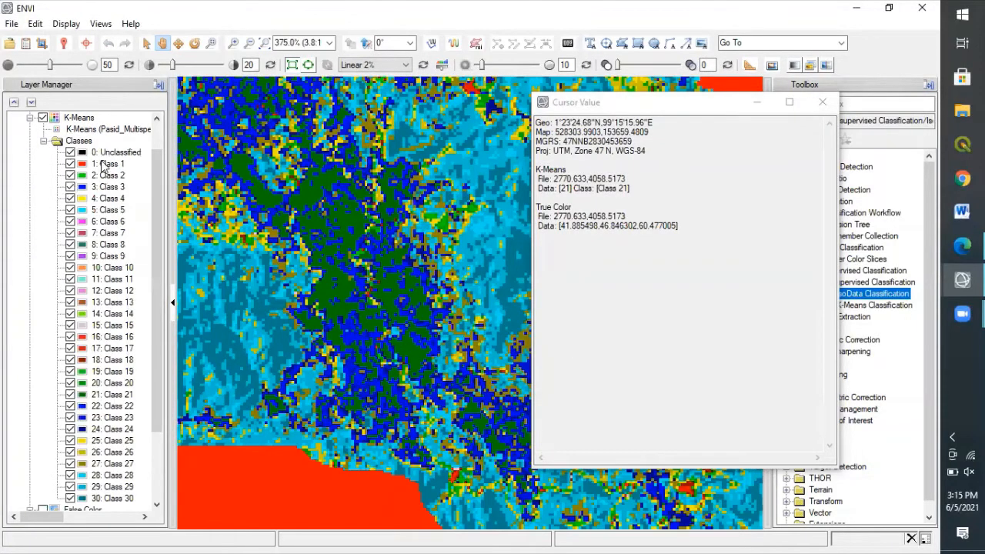
scroll(156, 455, down, 3)
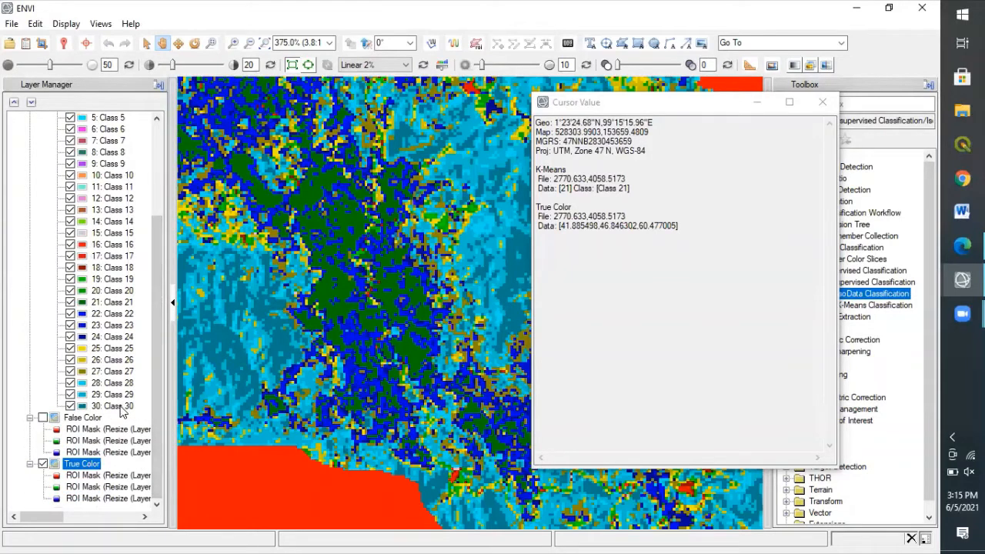
right_click(121, 409)
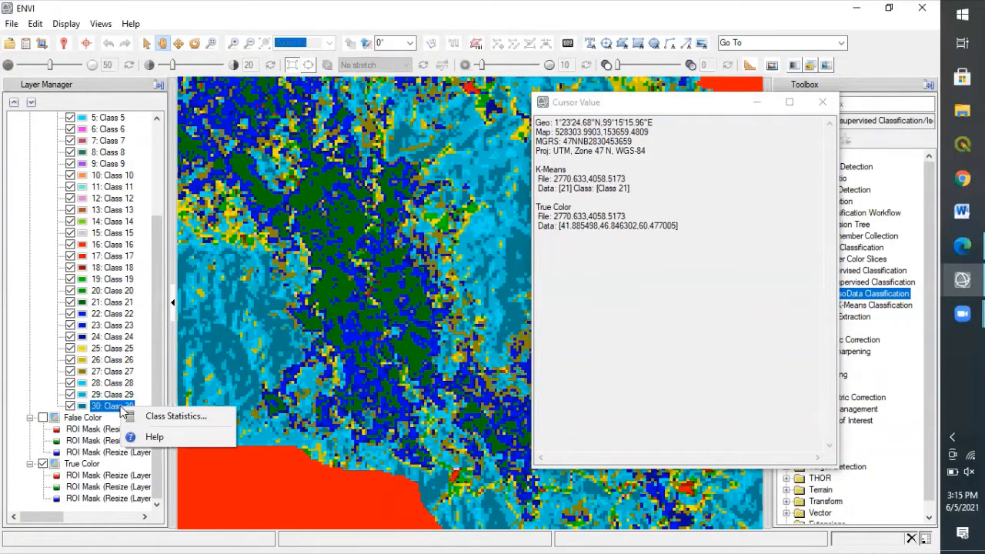
click(156, 397)
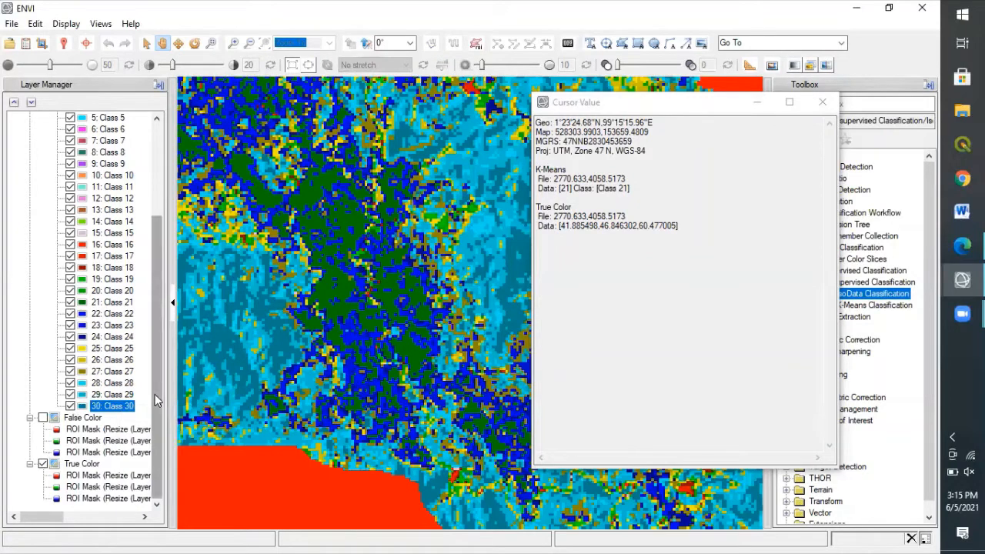
scroll(155, 399, up, 3)
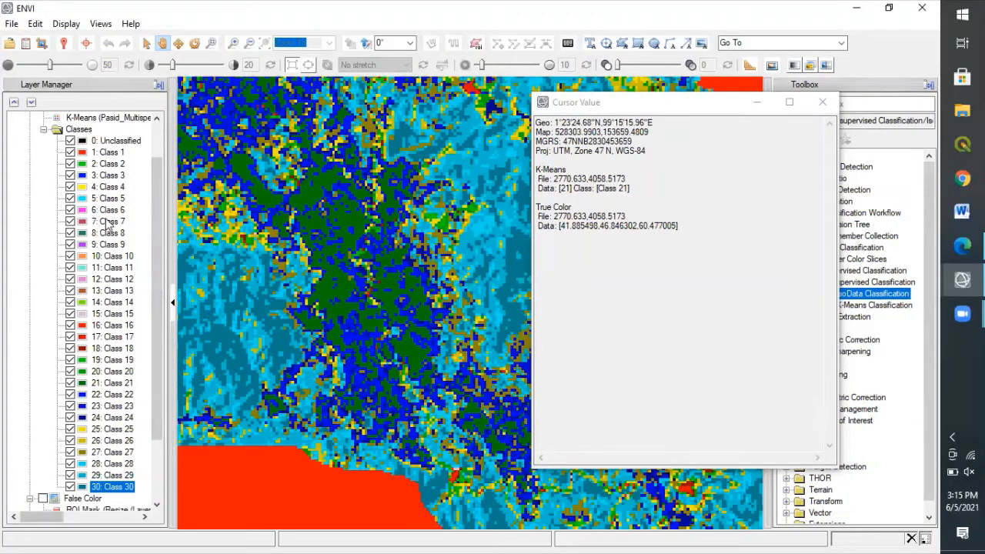
click(44, 129)
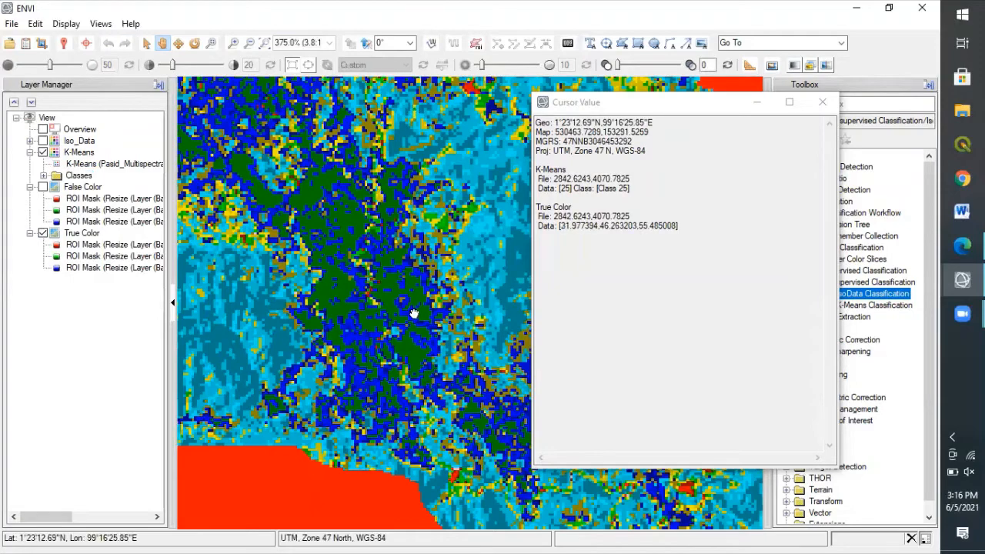
Examine the distribution of the K-Means classes over the wider northern part of the study area, from the built-up area outward.
scroll(397, 254, down, 3)
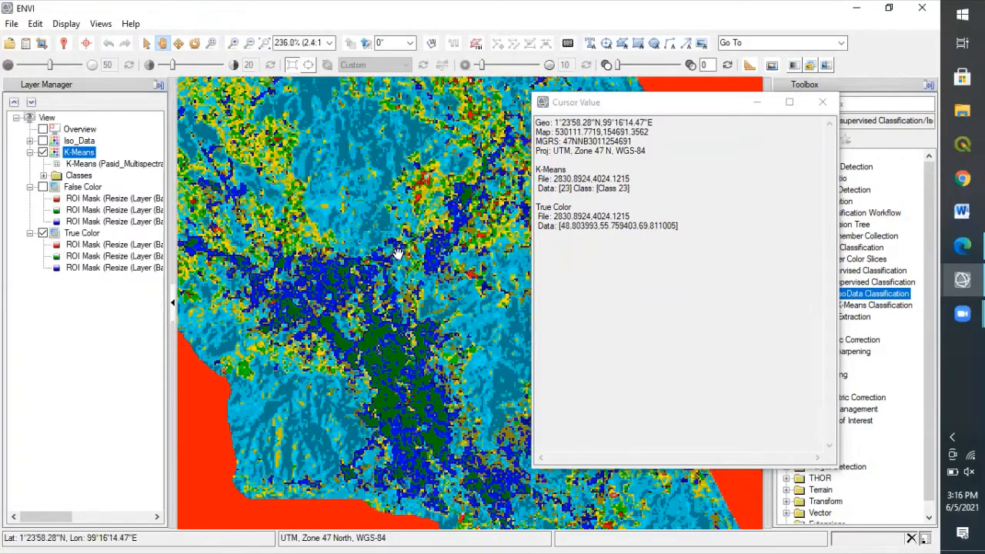
scroll(398, 254, down, 1)
scroll(398, 254, down, 1)
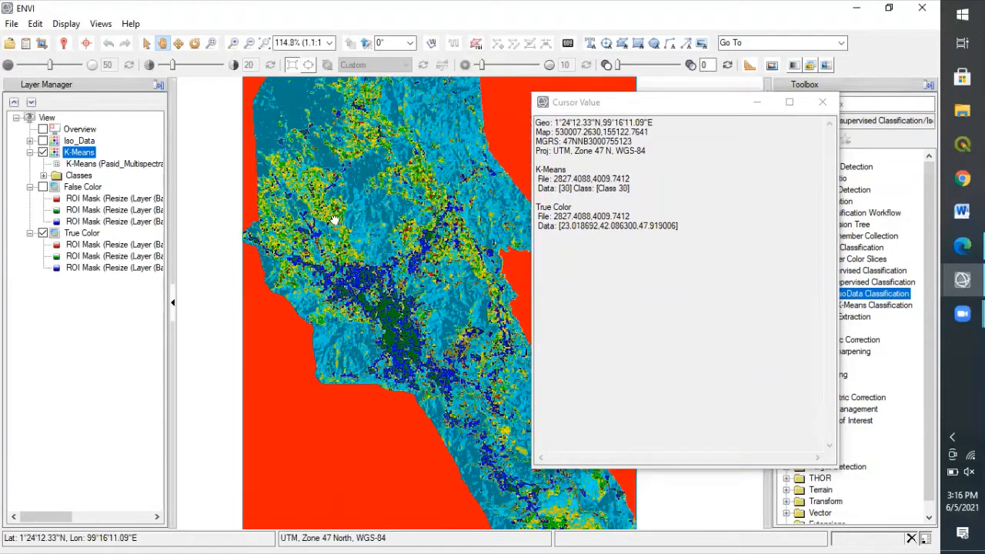
scroll(336, 219, down, 1)
scroll(307, 235, up, 1)
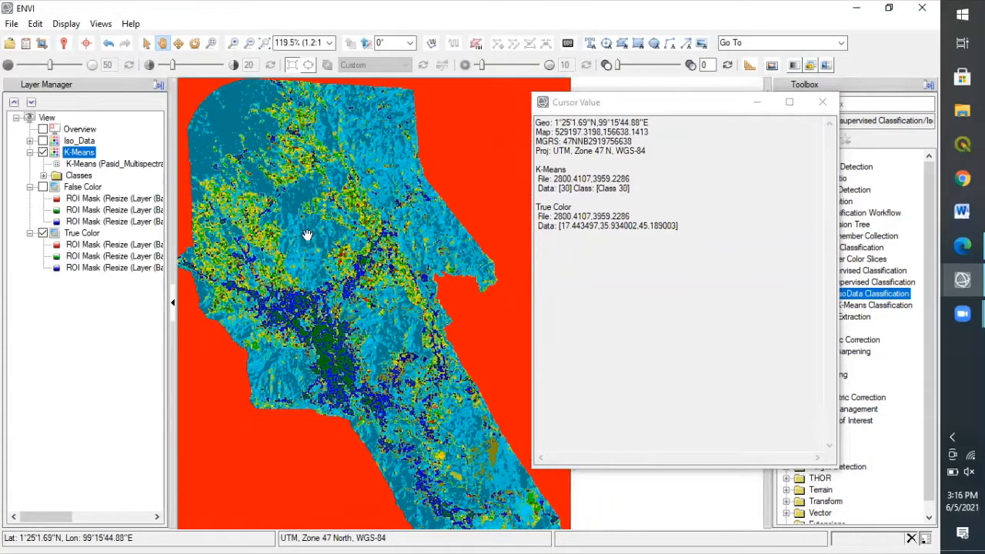
scroll(231, 247, up, 1)
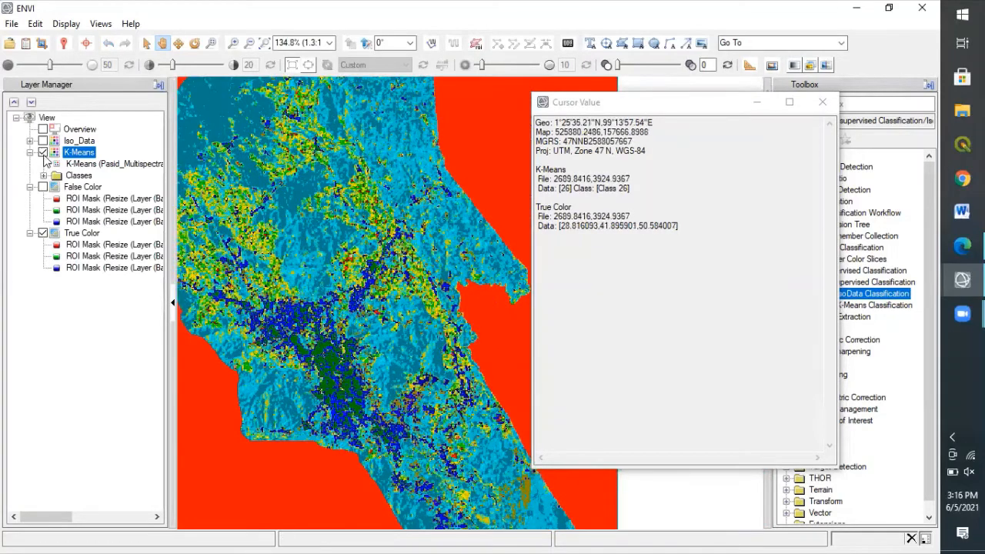
mouse_move(321, 306)
mouse_down()
mouse_move(331, 316)
mouse_move(408, 315)
mouse_move(352, 301)
mouse_move(326, 312)
mouse_up()
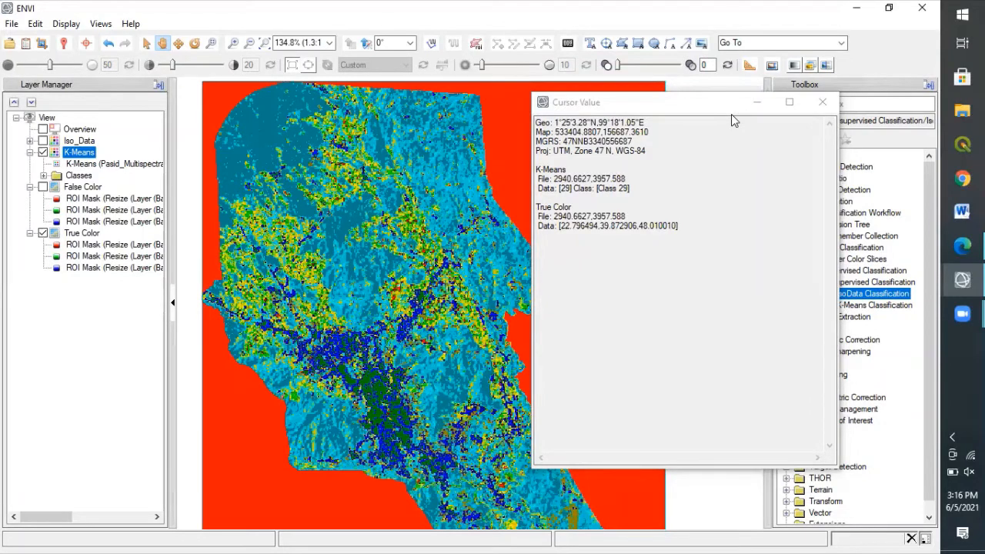
click(690, 147)
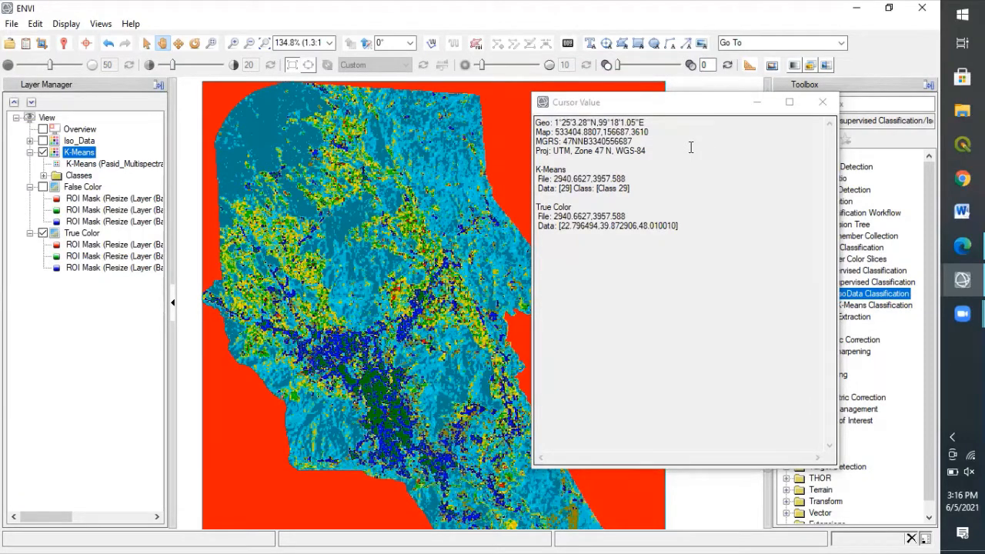